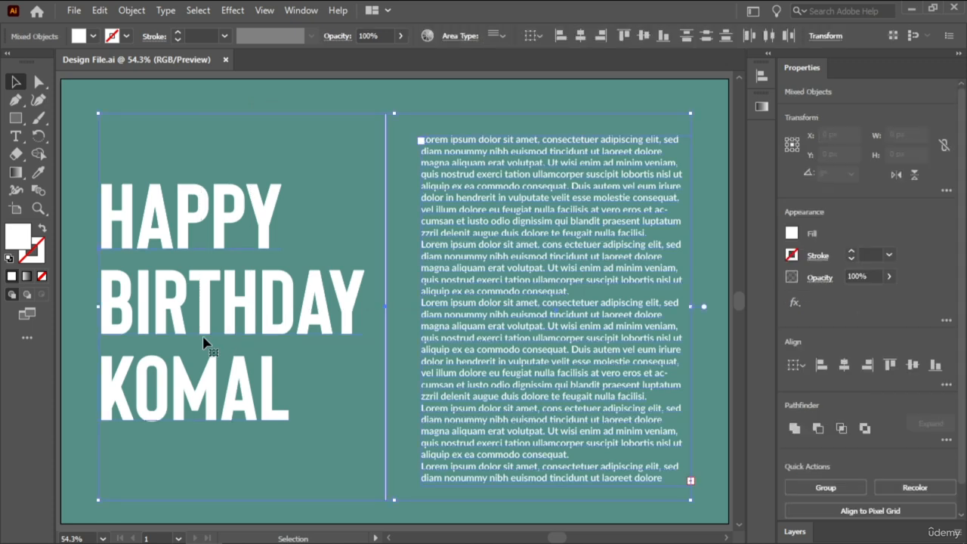
# Delete the selected text and divider line, and place a new line of point type in the artboard's upper-left area.
pyautogui.press('Delete')
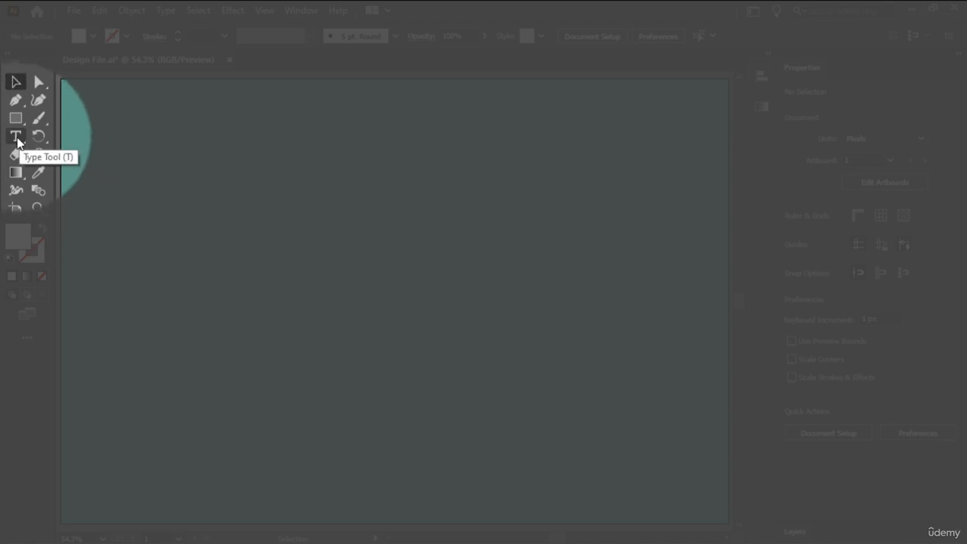
pyautogui.click(16, 139)
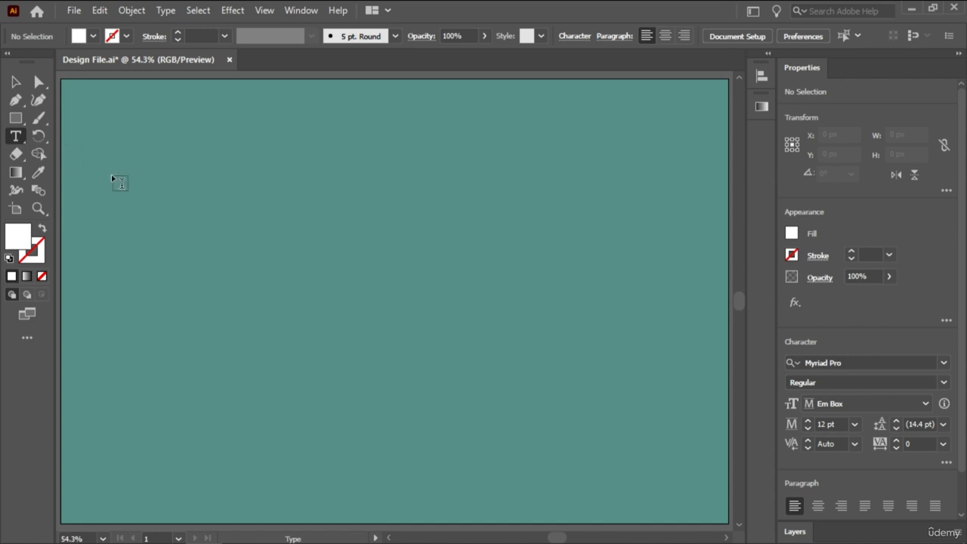
pyautogui.click(197, 206)
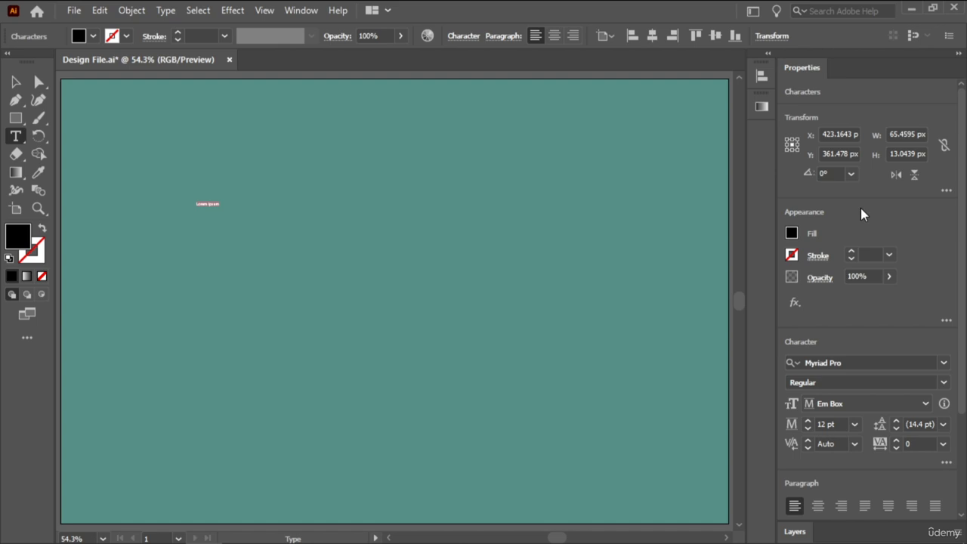
# Increase the placeholder text's font size to 80 pt.
pyautogui.scroll(-3, 916, 272)
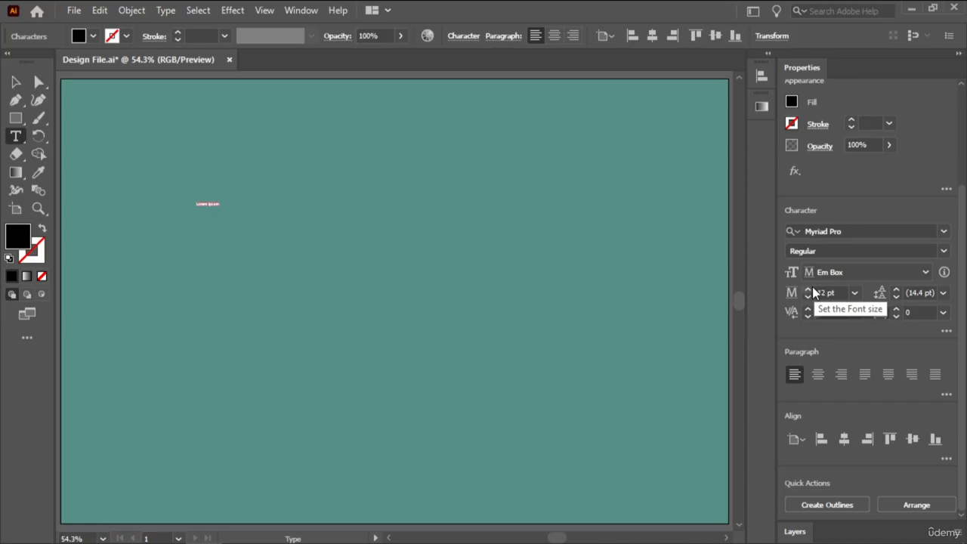
pyautogui.click(809, 289)
pyautogui.click(809, 289)
pyautogui.click(808, 289)
pyautogui.click(808, 289)
pyautogui.click(808, 289)
pyautogui.click(808, 289)
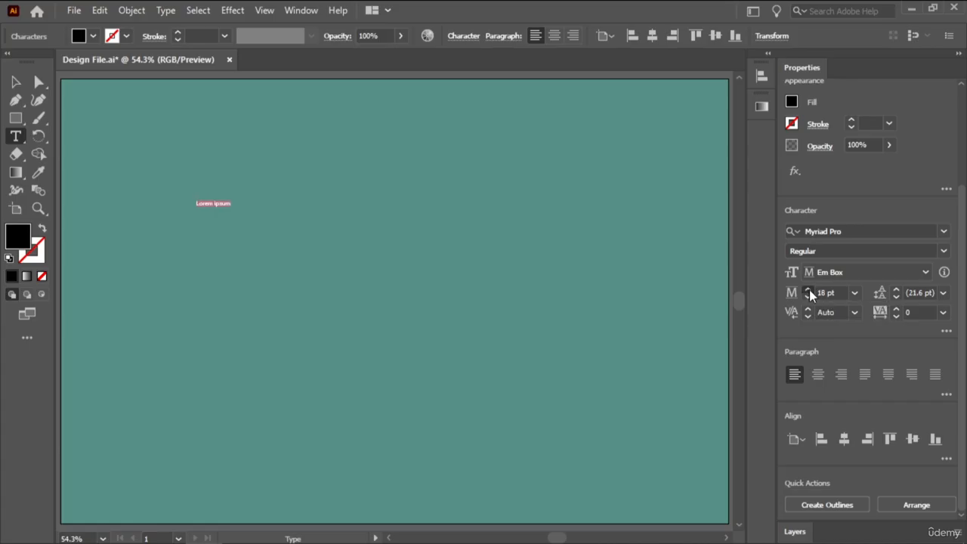
pyautogui.click(808, 291)
pyautogui.click(808, 291)
pyautogui.click(808, 291)
pyautogui.click(808, 291)
pyautogui.click(808, 291)
pyautogui.click(809, 290)
pyautogui.moveTo(808, 291); pyautogui.dragTo(807, 295)
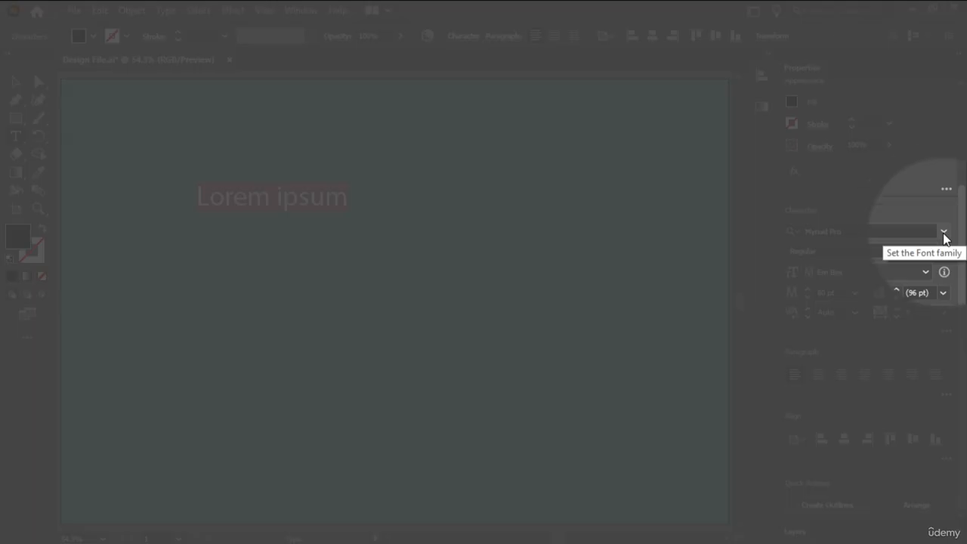
# Search the font list for Bison and apply Bison Regular to the placeholder text.
pyautogui.click(943, 232)
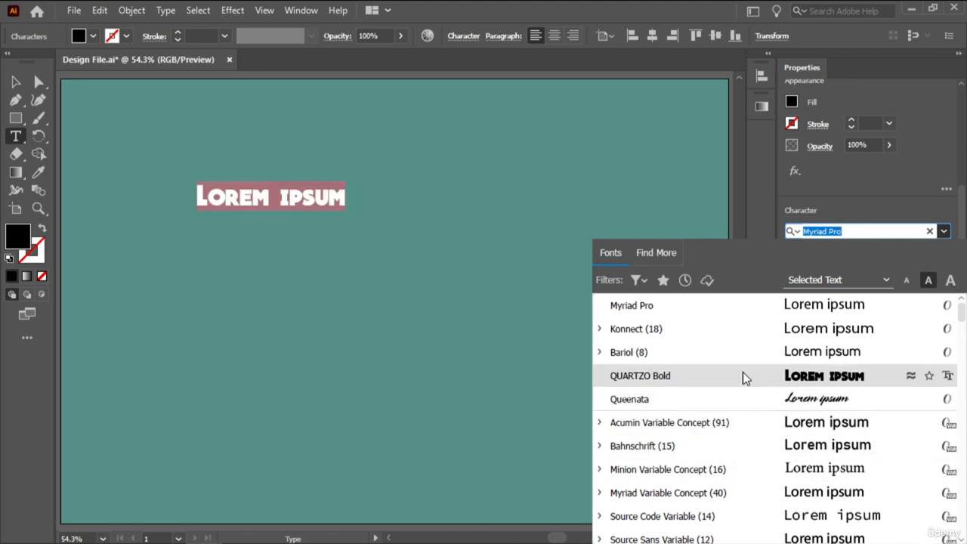
pyautogui.click(847, 230)
pyautogui.press('BackSpace')
pyautogui.press('BackSpace')
pyautogui.press('BackSpace')
pyautogui.press('BackSpace')
pyautogui.press('BackSpace')
pyautogui.press('BackSpace')
pyautogui.press('BackSpace')
pyautogui.press('BackSpace')
pyautogui.press('BackSpace')
pyautogui.press('BackSpace')
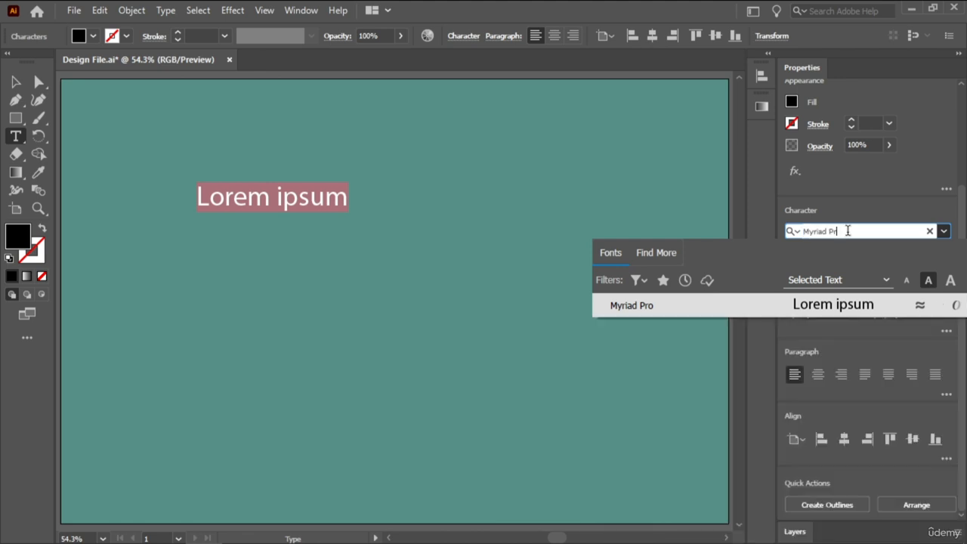
pyautogui.write('Biso')
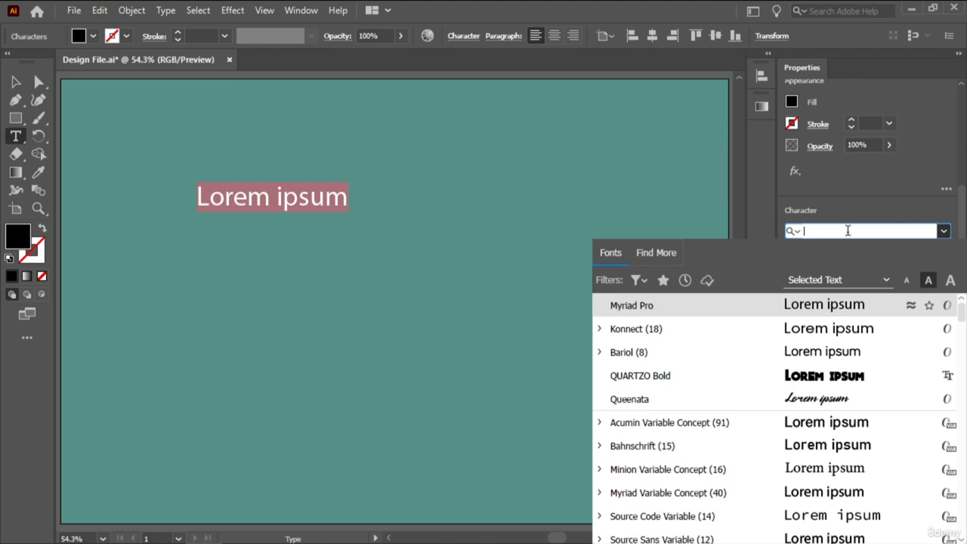
pyautogui.write('n')
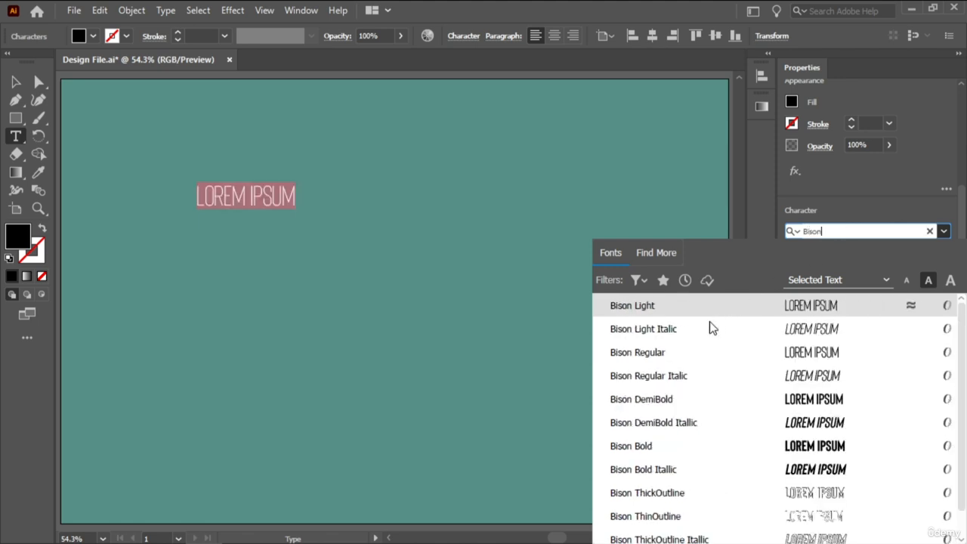
pyautogui.click(654, 355)
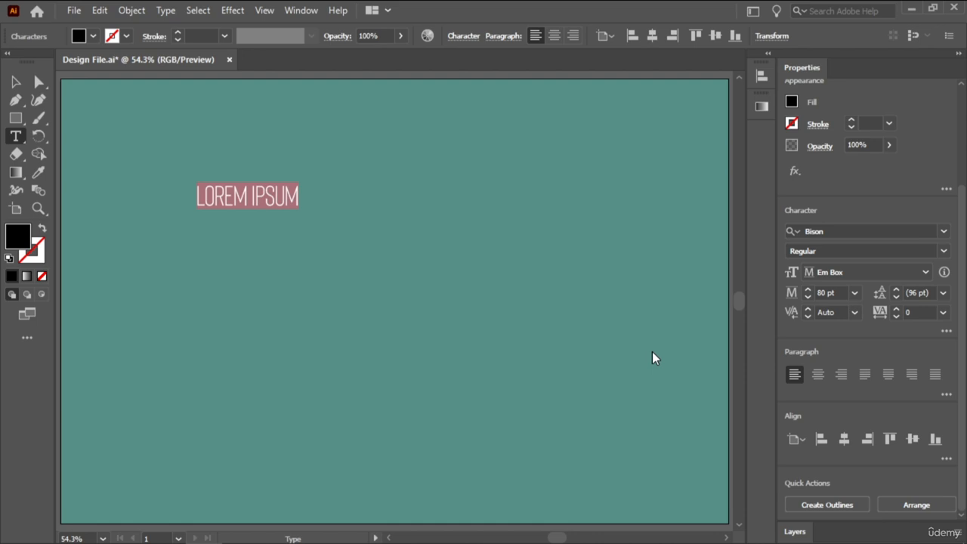
# Increase the font size of the whole placeholder line to 87 pt.
pyautogui.click(15, 82)
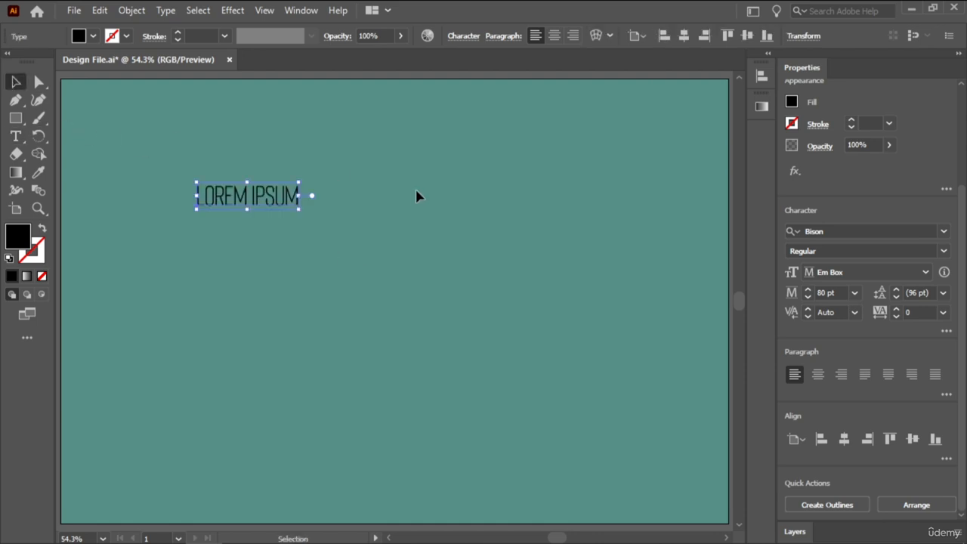
pyautogui.doubleClick(260, 192)
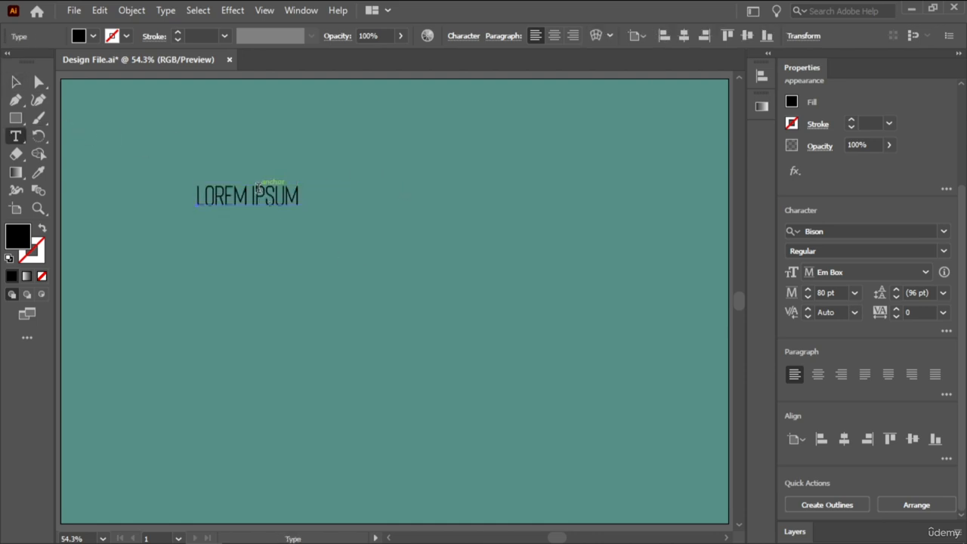
pyautogui.hotkey('ctrl', 'a')
pyautogui.click(808, 290)
pyautogui.click(807, 289)
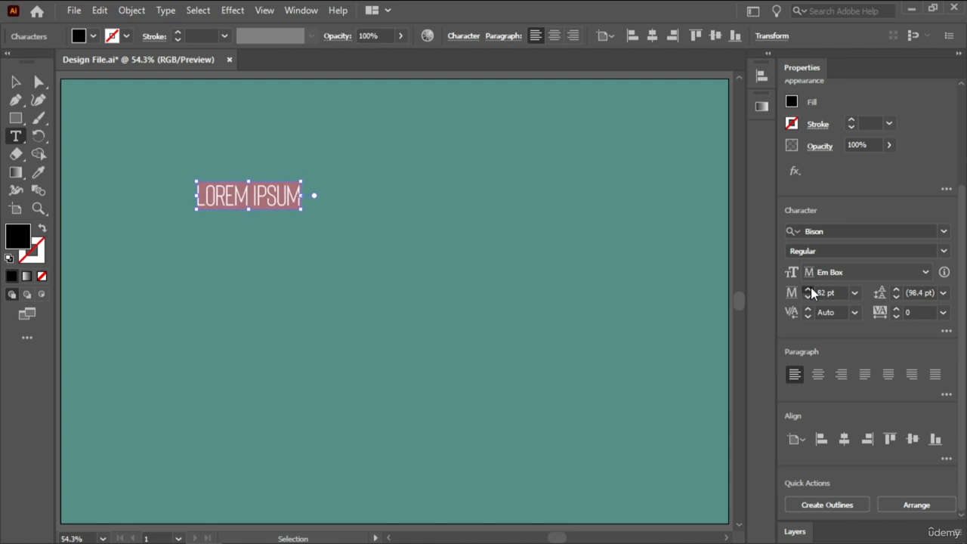
pyautogui.click(810, 290)
pyautogui.click(809, 289)
pyautogui.click(809, 290)
pyautogui.click(810, 289)
pyautogui.click(809, 289)
pyautogui.click(15, 81)
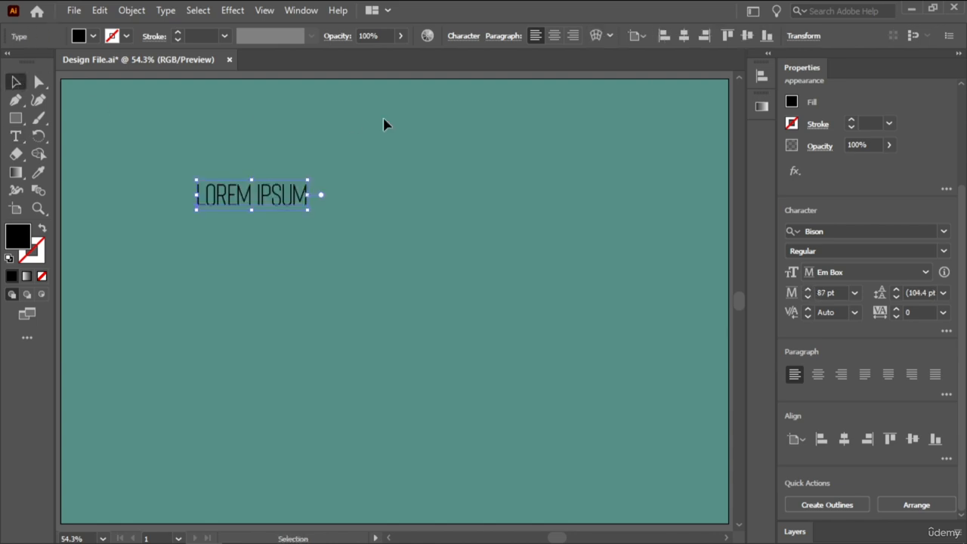
# Scale the placeholder text object up proportionally to about 870 px wide and 234 px high.
pyautogui.click(383, 142)
pyautogui.click(291, 203)
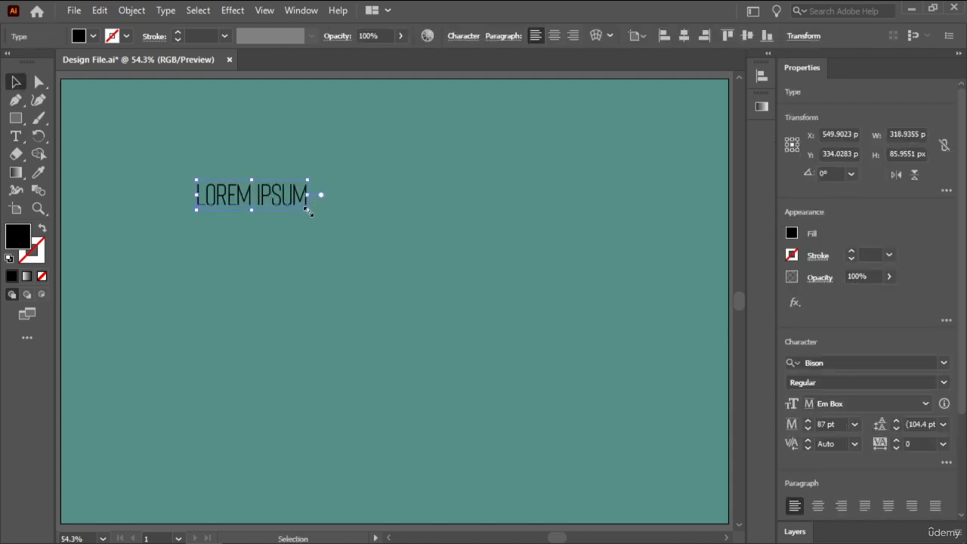
pyautogui.moveTo(308, 212); pyautogui.dragTo(499, 262)
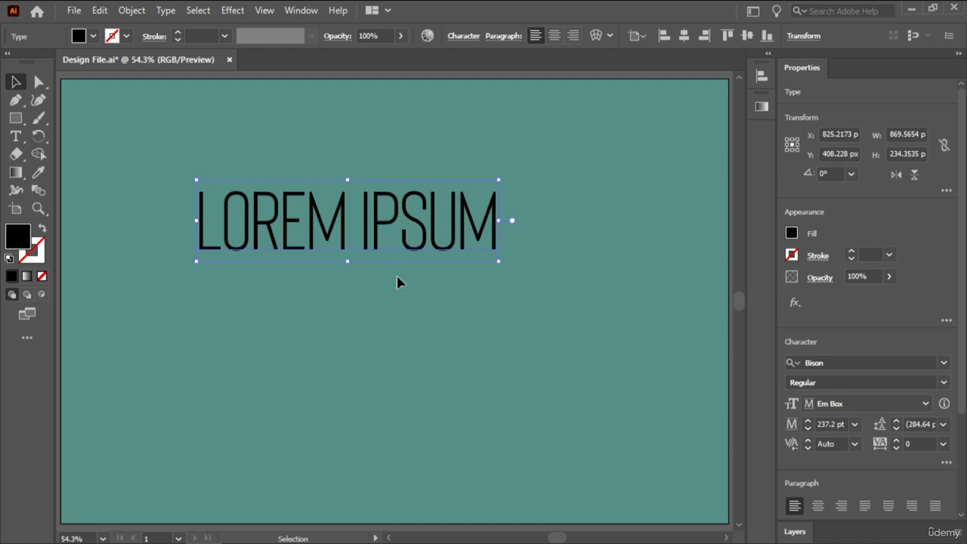
# Leave text editing and move the placeholder text slightly right and down, centred at about X 919 px, Y 447 px.
pyautogui.doubleClick(383, 219)
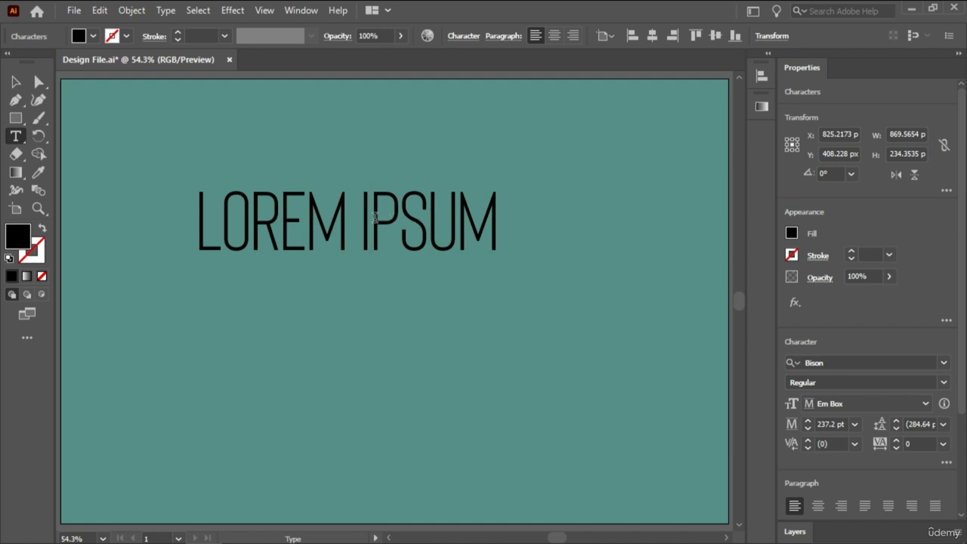
pyautogui.click(17, 82)
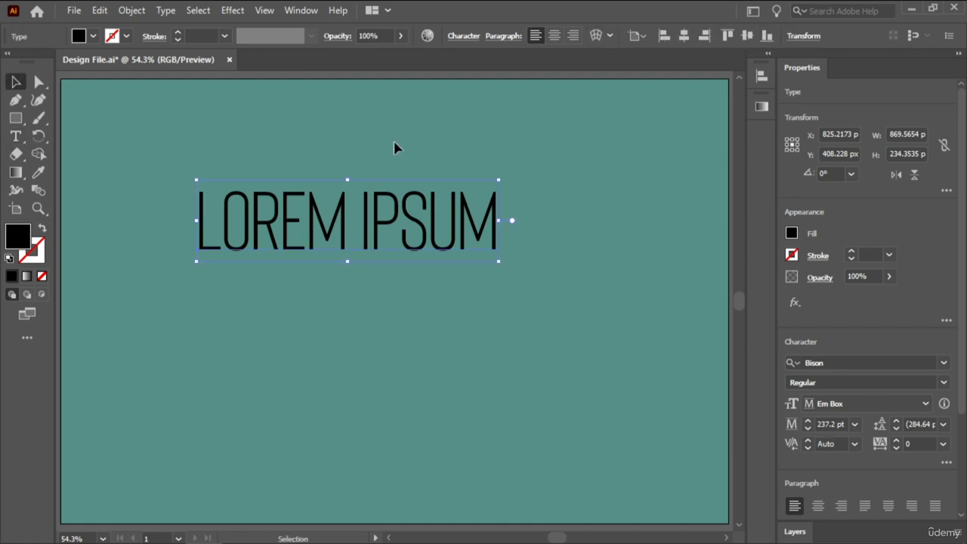
pyautogui.click(393, 138)
pyautogui.moveTo(374, 212)
pyautogui.mouseDown()
pyautogui.moveTo(353, 179)
pyautogui.moveTo(376, 228)
pyautogui.mouseUp()
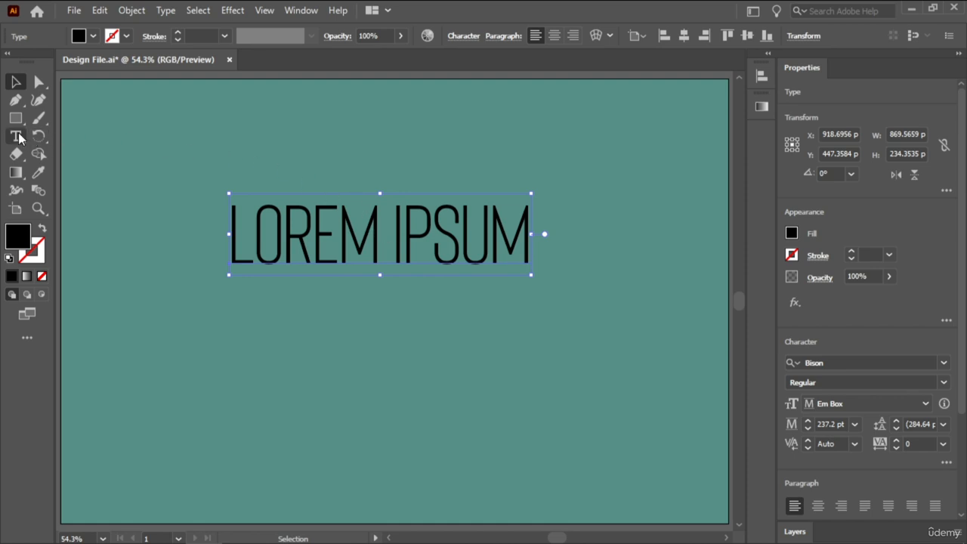
# Set the font style of the entire placeholder line to Bold.
pyautogui.click(15, 136)
pyautogui.click(382, 232)
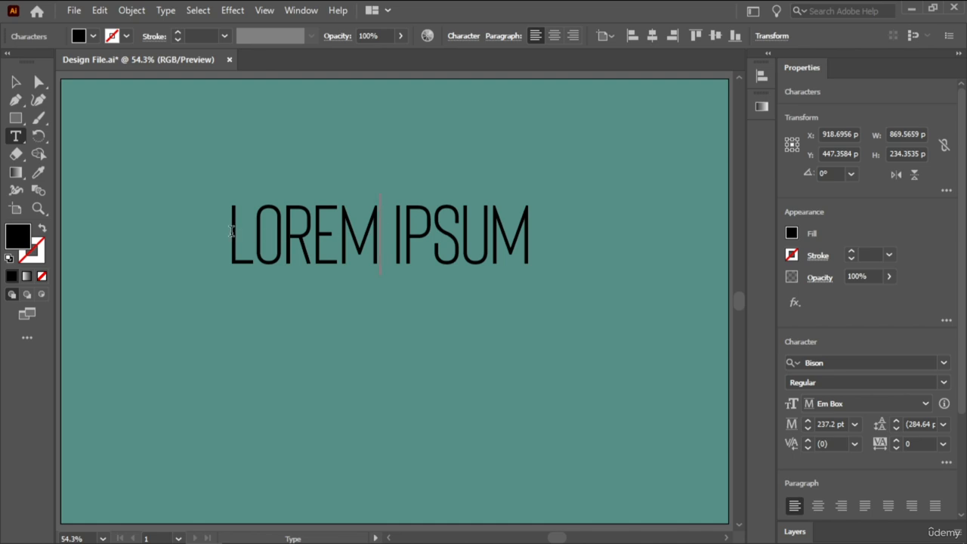
pyautogui.moveTo(231, 231); pyautogui.dragTo(544, 225)
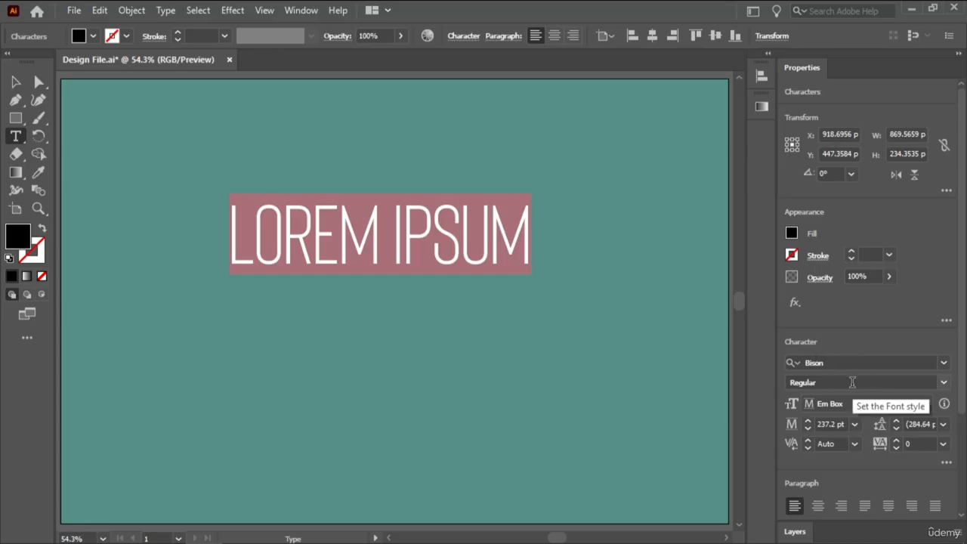
pyautogui.click(944, 382)
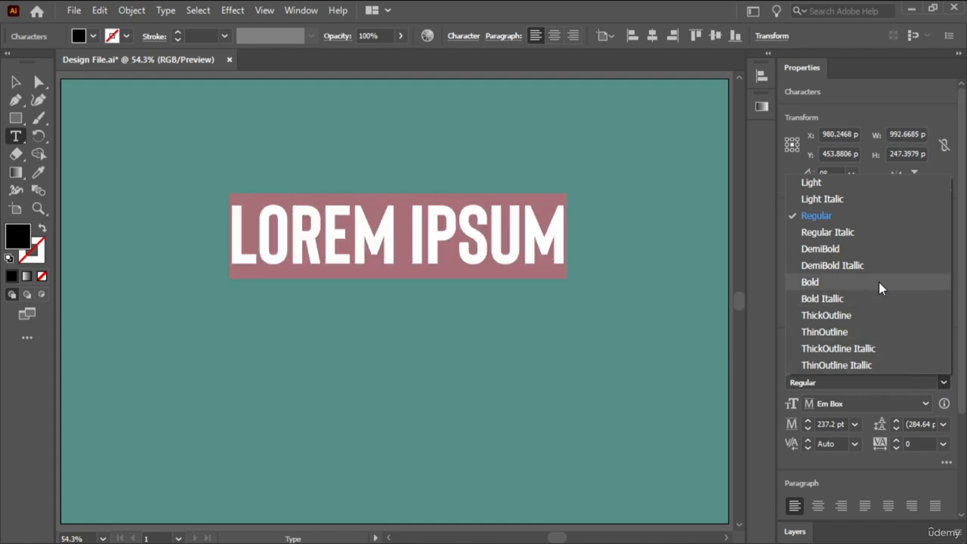
pyautogui.click(831, 281)
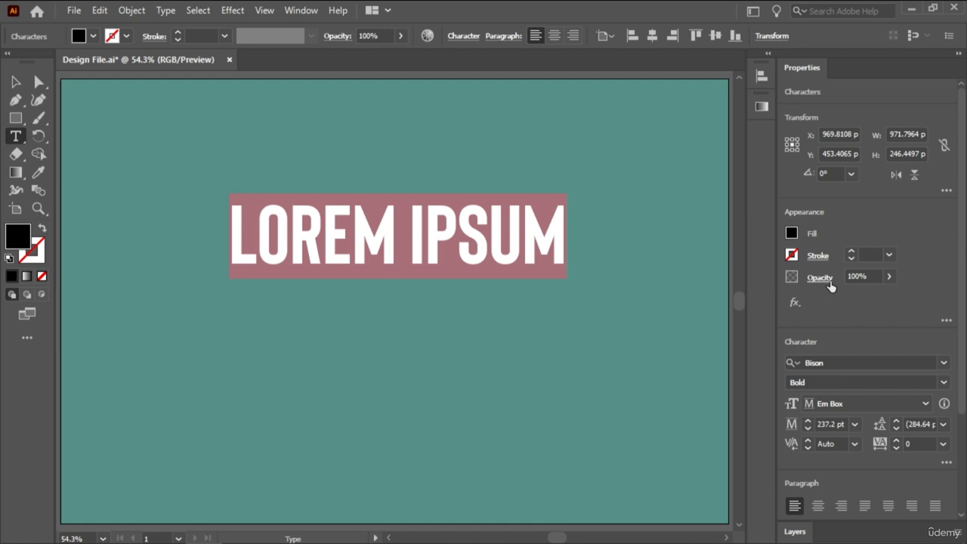
# Replace the placeholder with a three-line greeting reading HAPPY, BIRTHDAY and the recipient's first name, all in capitals.
pyautogui.click(432, 232)
pyautogui.hotkey('ctrl', 'a')
pyautogui.write('HAPPY')
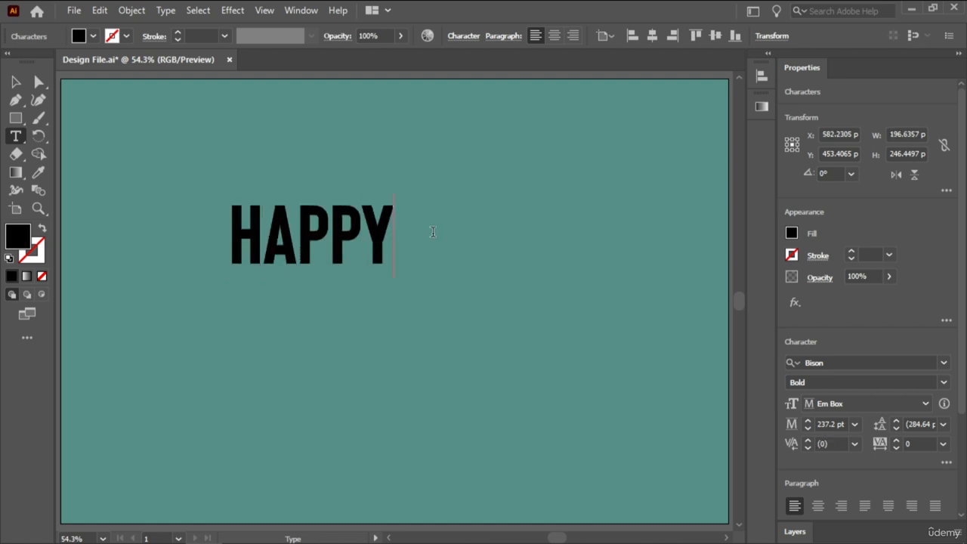
pyautogui.press('Return')
pyautogui.write('BIRTHDAY')
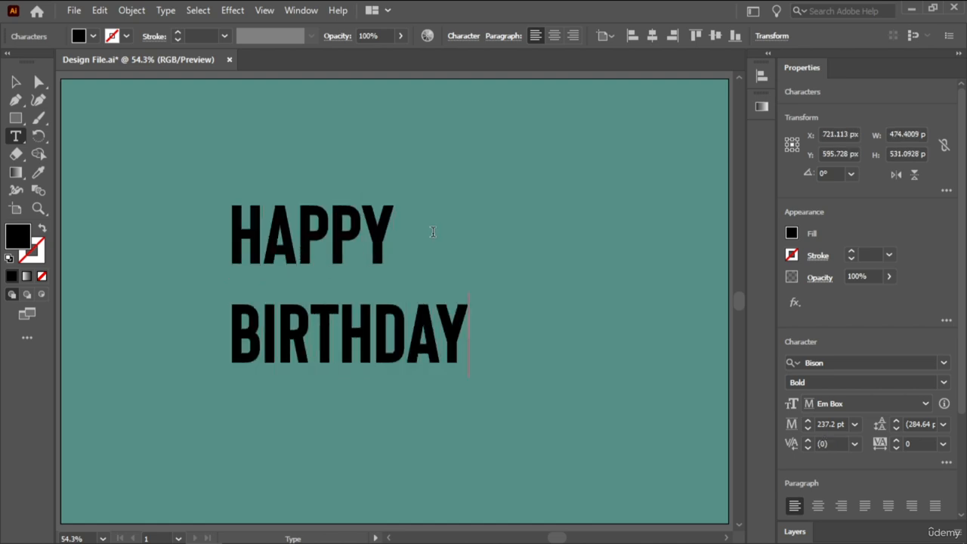
pyautogui.press('Return')
pyautogui.write('KOMAL')
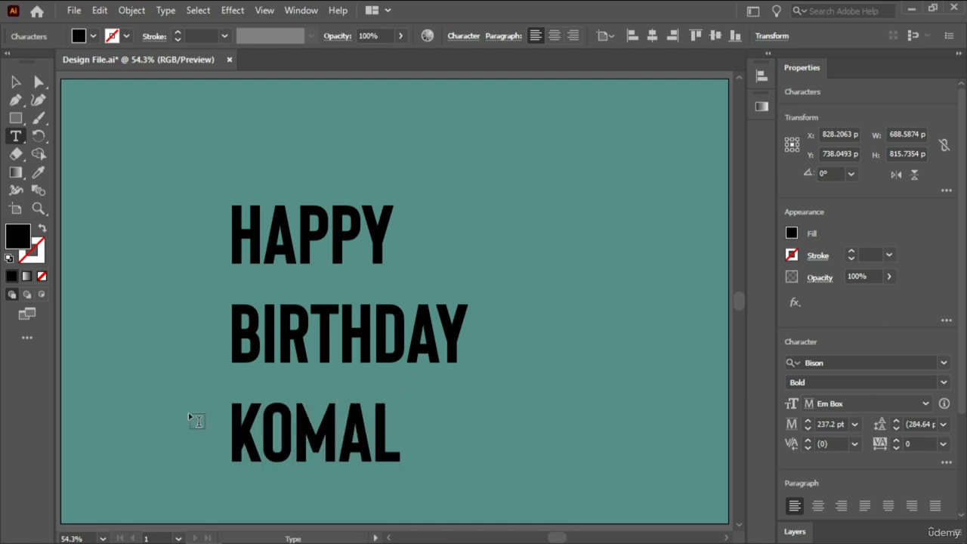
# Move the greeting to the artboard's left side and enlarge it to about 771 px wide and 913 px high.
pyautogui.click(15, 81)
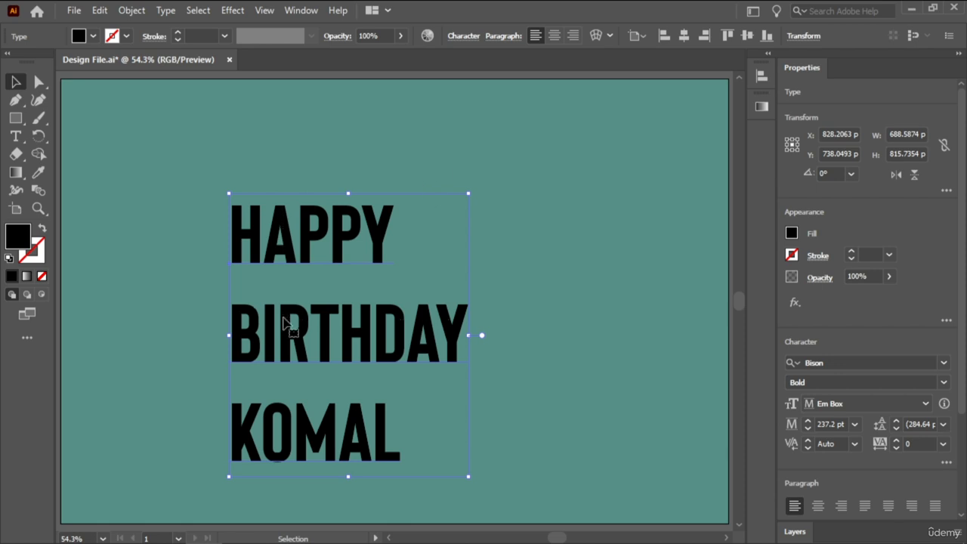
pyautogui.moveTo(291, 254); pyautogui.dragTo(156, 171)
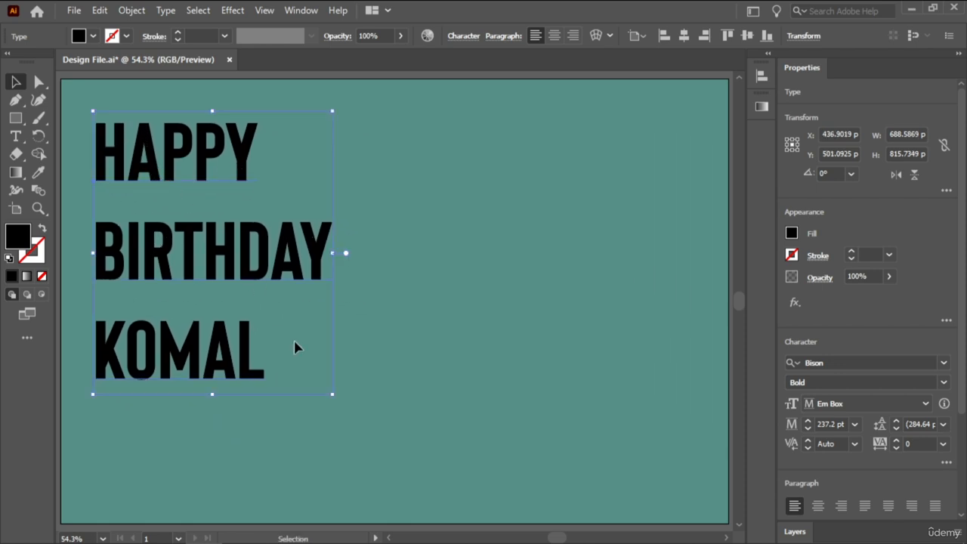
pyautogui.moveTo(333, 395); pyautogui.dragTo(361, 427)
pyautogui.moveTo(242, 273); pyautogui.dragTo(253, 309)
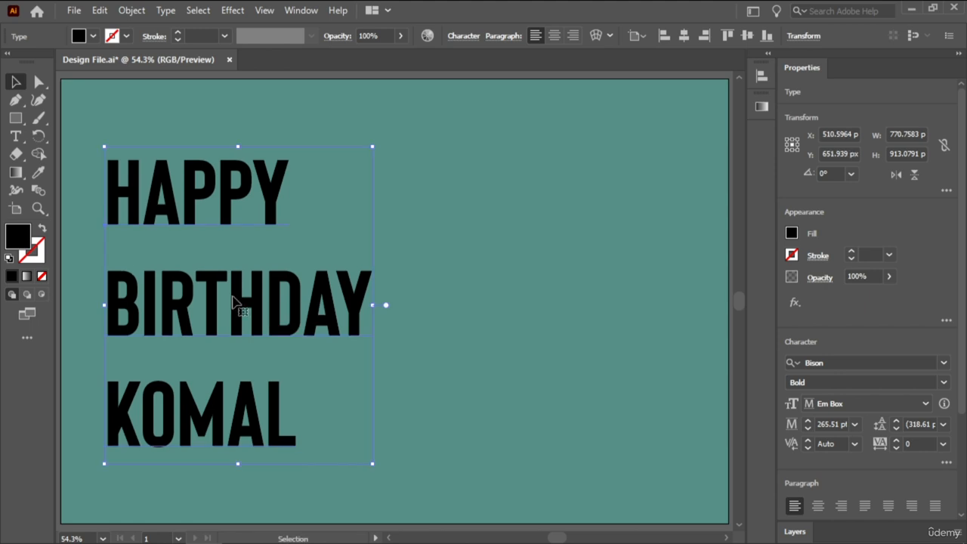
# Fill the greeting text with bright red.
pyautogui.doubleClick(16, 234)
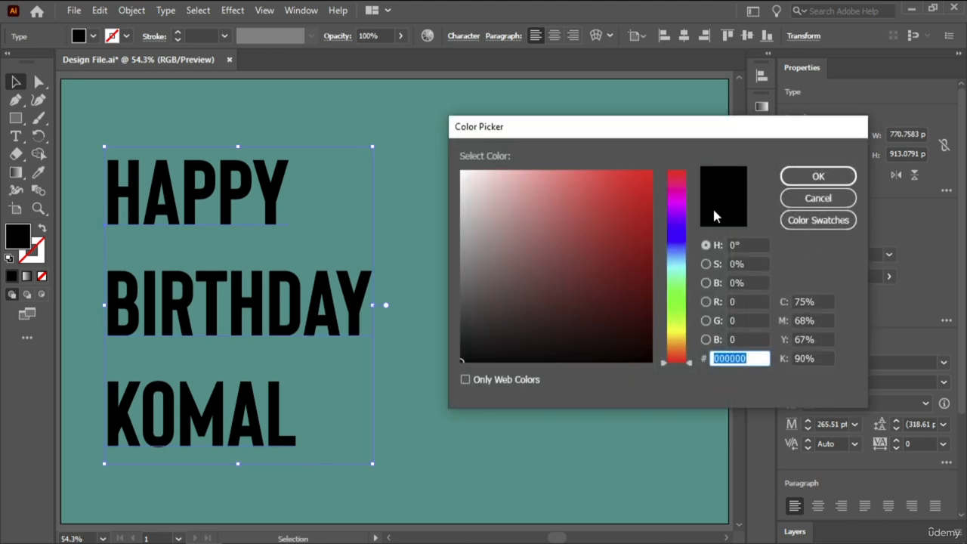
pyautogui.click(643, 184)
pyautogui.click(818, 176)
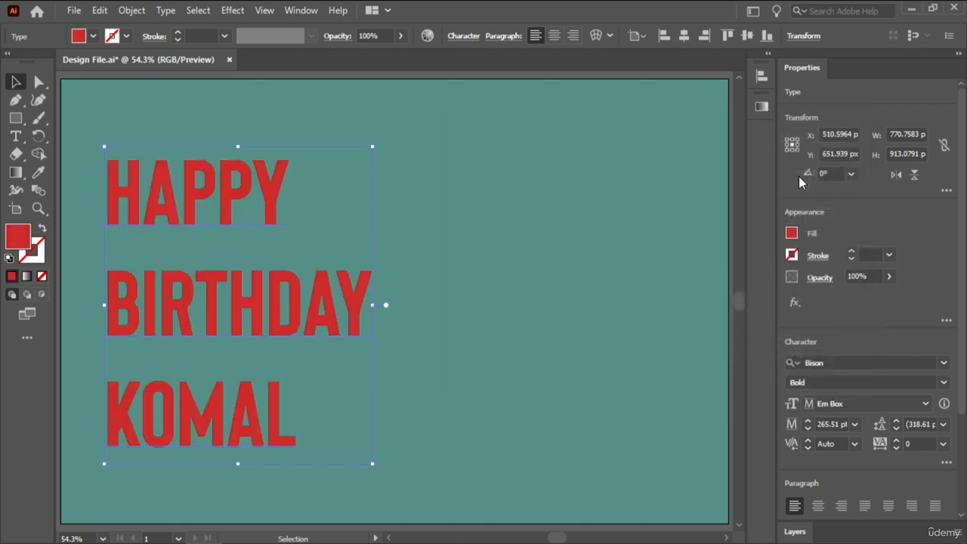
# Fill the greeting text with white, and swap its fill and stroke to leave a white outline only.
pyautogui.doubleClick(18, 240)
pyautogui.click(483, 211)
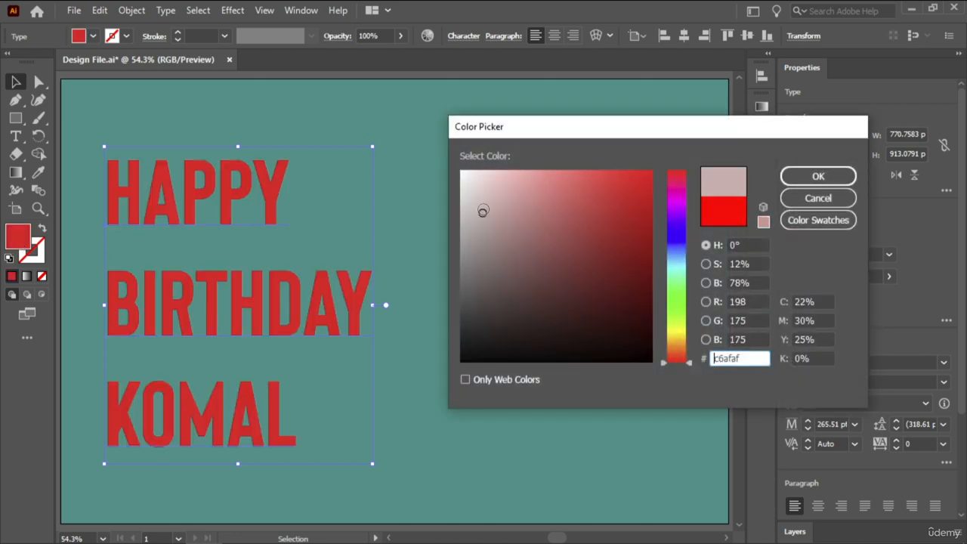
pyautogui.moveTo(482, 211); pyautogui.dragTo(461, 170)
pyautogui.click(827, 175)
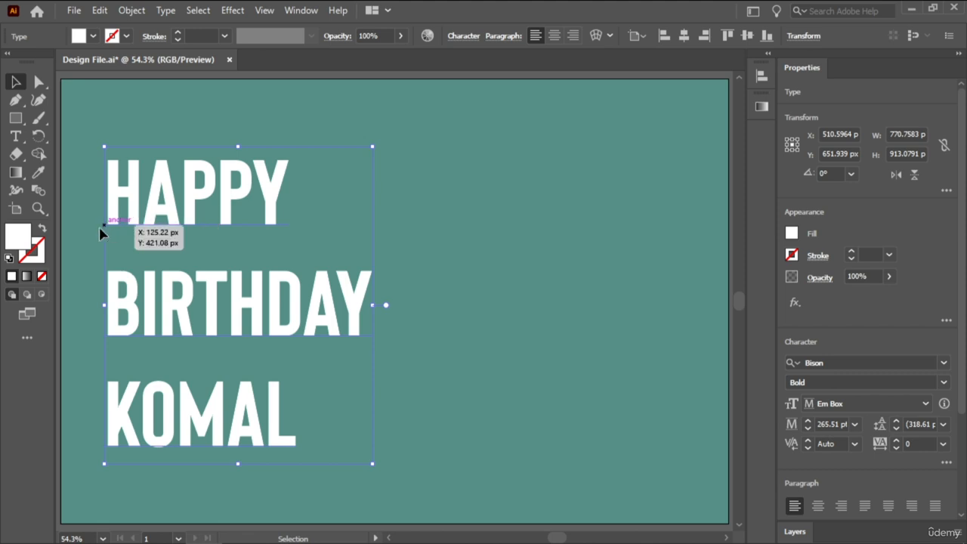
pyautogui.click(42, 230)
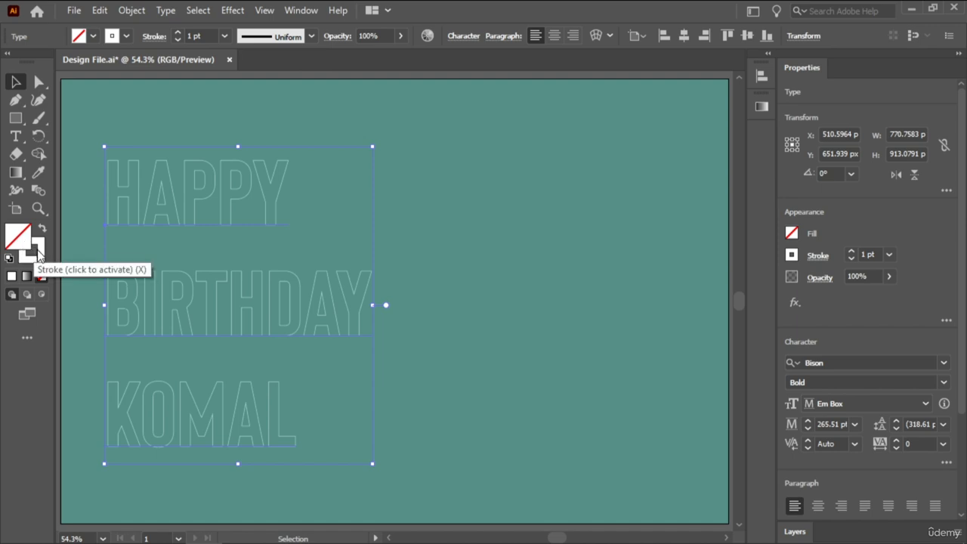
# Set the greeting's stroke weight to 4 pt, and swap fill and stroke to leave solid white letters without an outline.
pyautogui.click(178, 31)
pyautogui.click(178, 32)
pyautogui.click(177, 32)
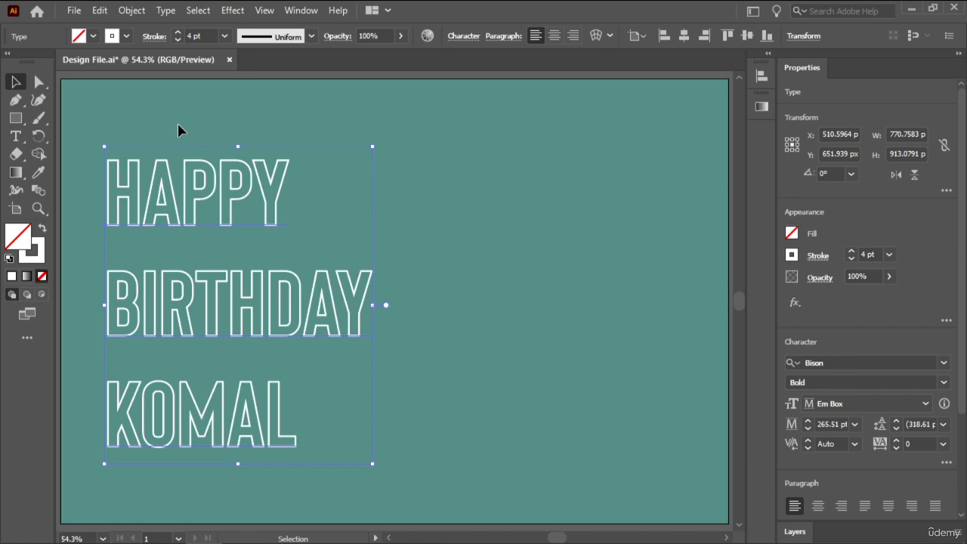
pyautogui.click(43, 229)
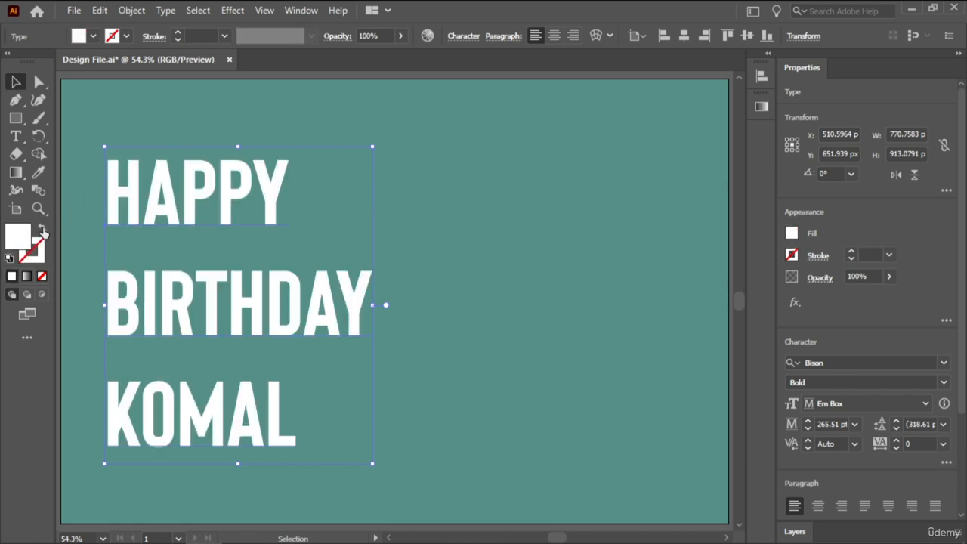
pyautogui.click(428, 254)
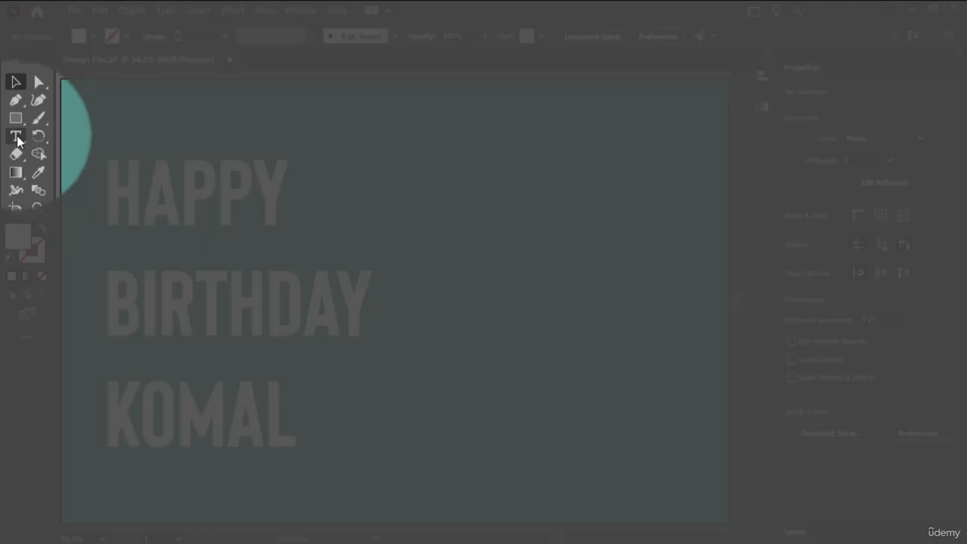
# Draw an area text frame about 800 by 1096 px beside the greeting and set its placeholder text to Lato Thin, 30 pt.
pyautogui.click(17, 137)
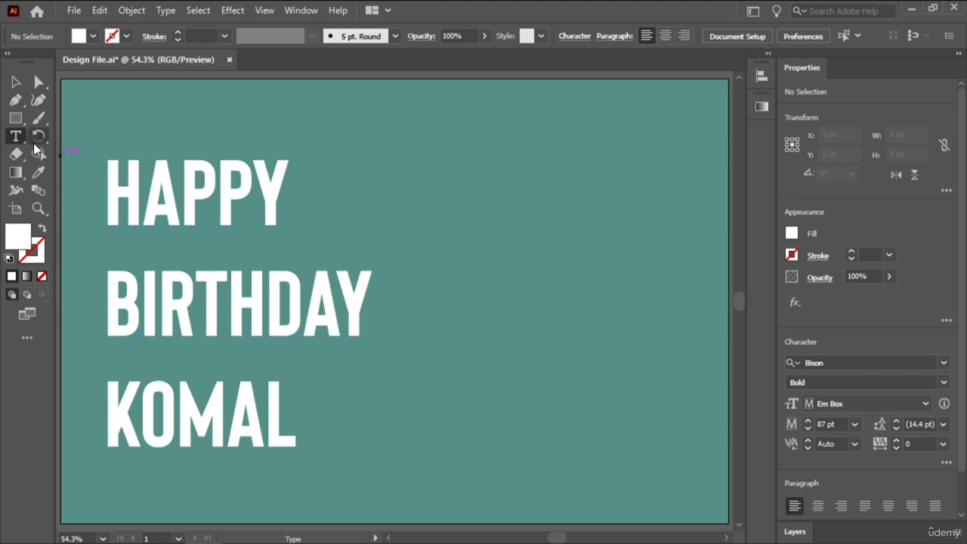
pyautogui.moveTo(421, 115); pyautogui.dragTo(697, 490)
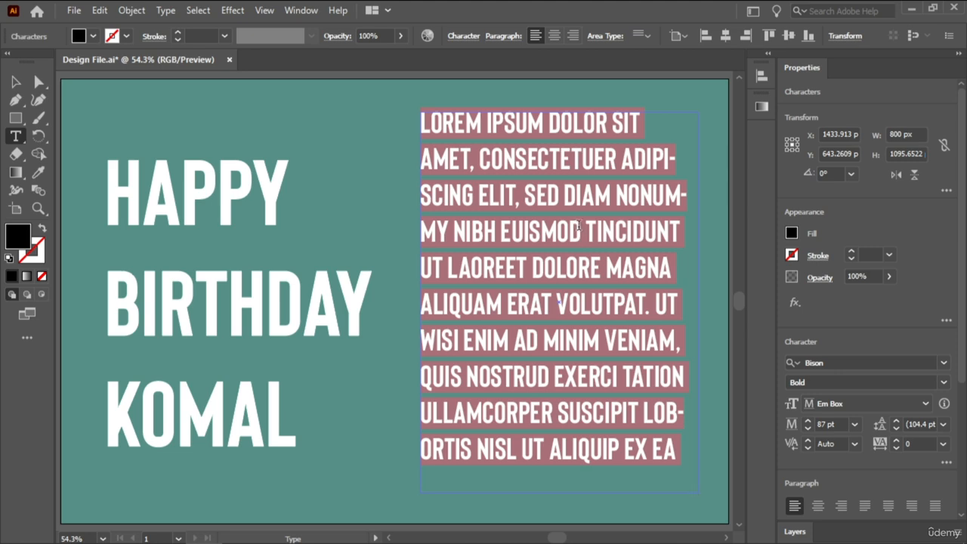
pyautogui.click(825, 362)
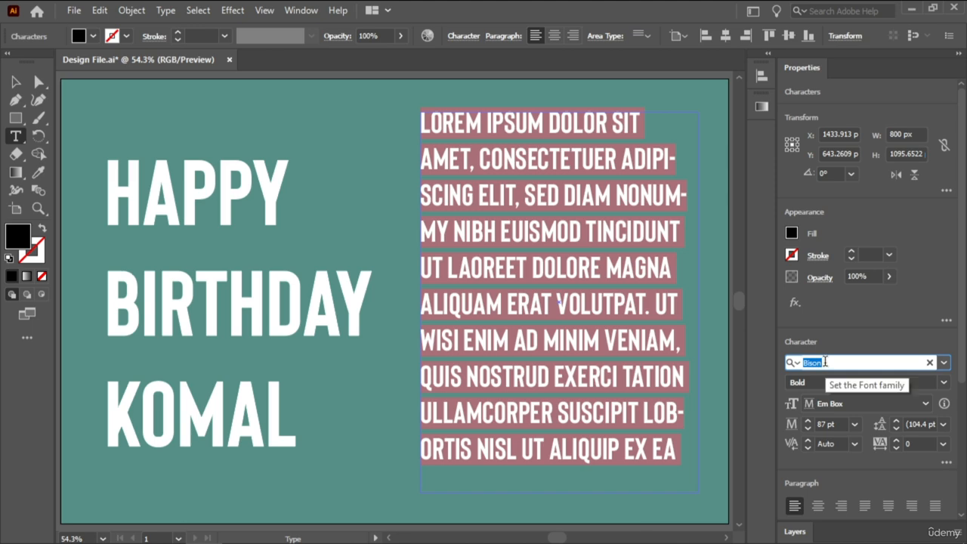
pyautogui.write('lato')
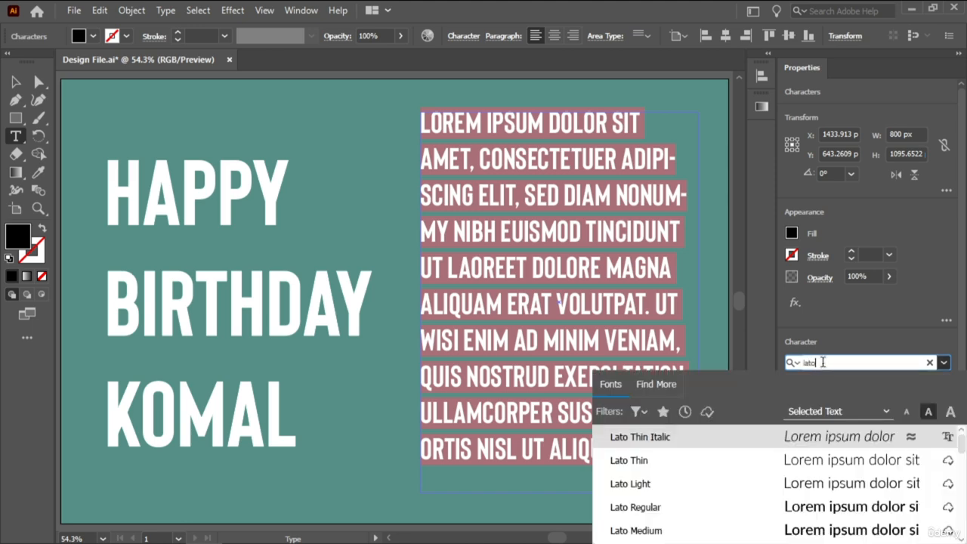
pyautogui.click(642, 459)
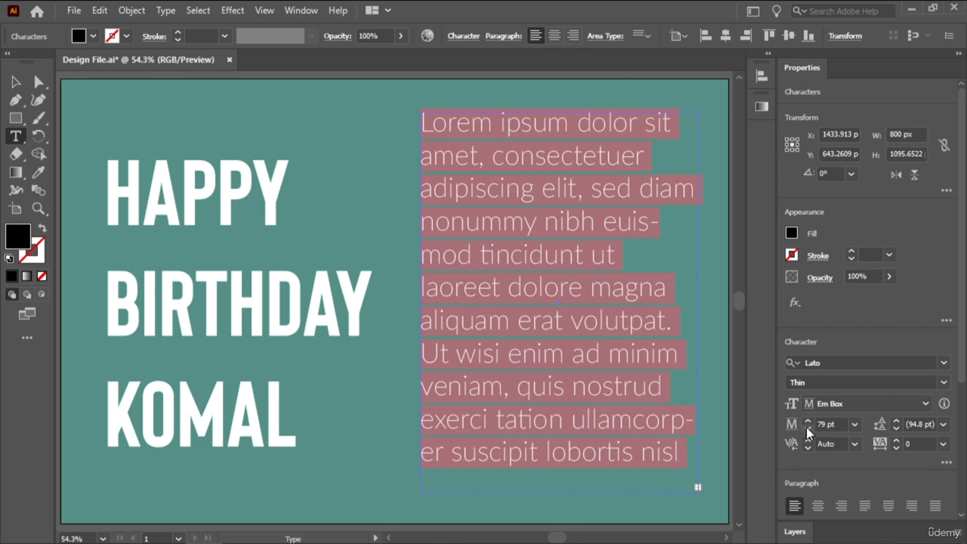
pyautogui.moveTo(807, 428); pyautogui.dragTo(807, 428)
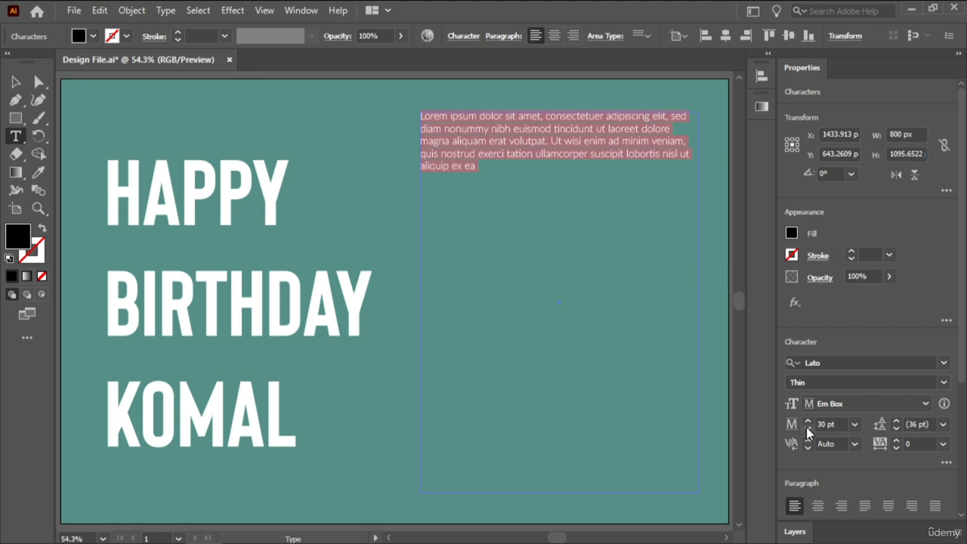
# Copy the placeholder paragraph and paste it repeatedly beneath the original, after a blank line, until the text frame is filled.
pyautogui.click(480, 140)
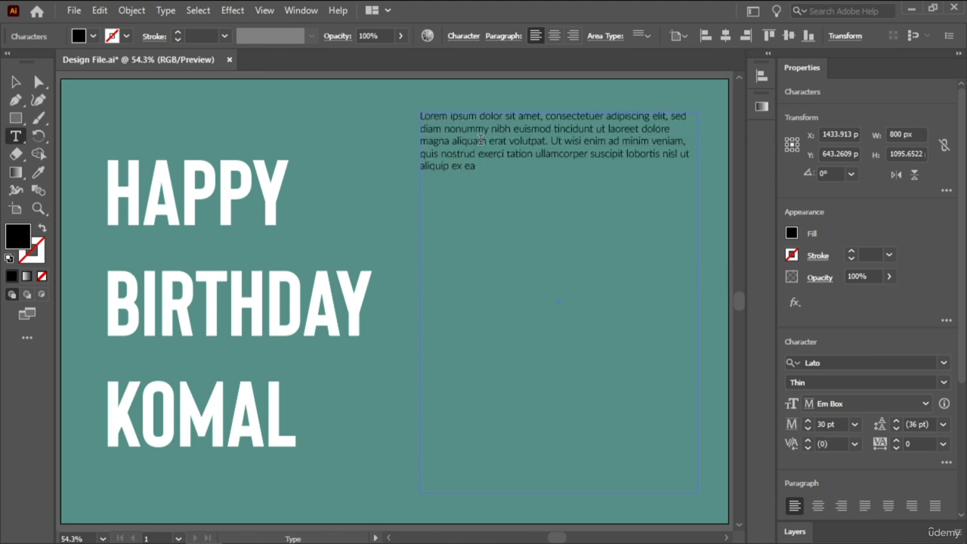
pyautogui.moveTo(484, 169); pyautogui.dragTo(417, 108)
pyautogui.hotkey('ctrl', 'c')
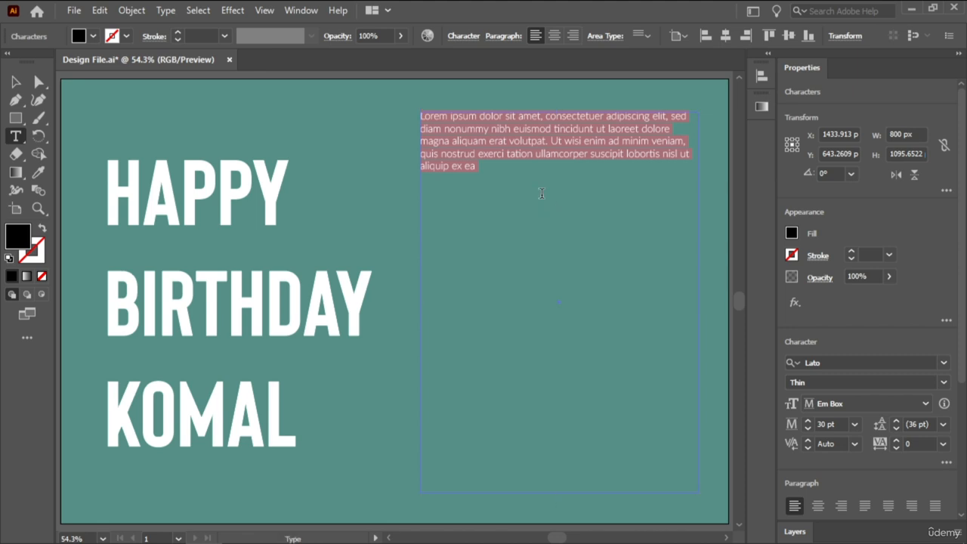
pyautogui.click(484, 169)
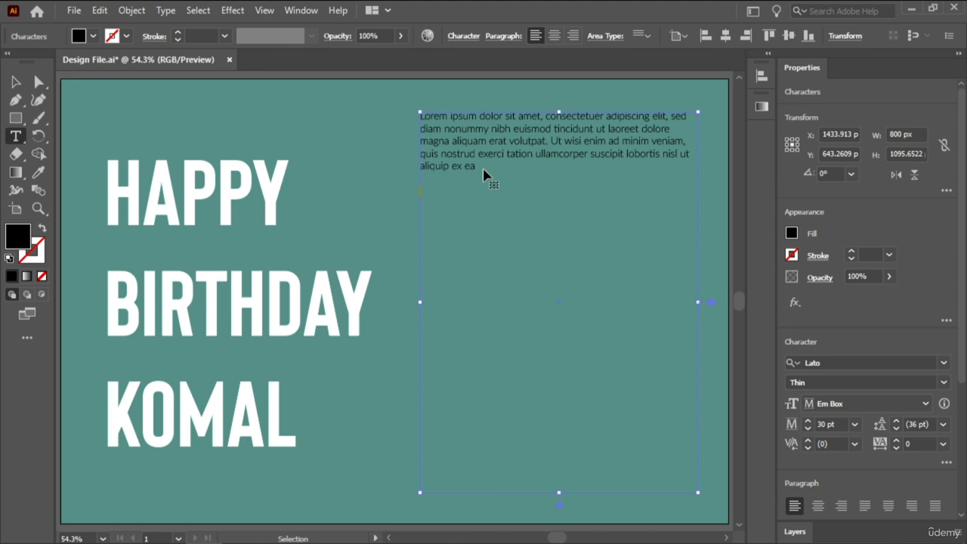
pyautogui.hotkey('ctrl', 'v')
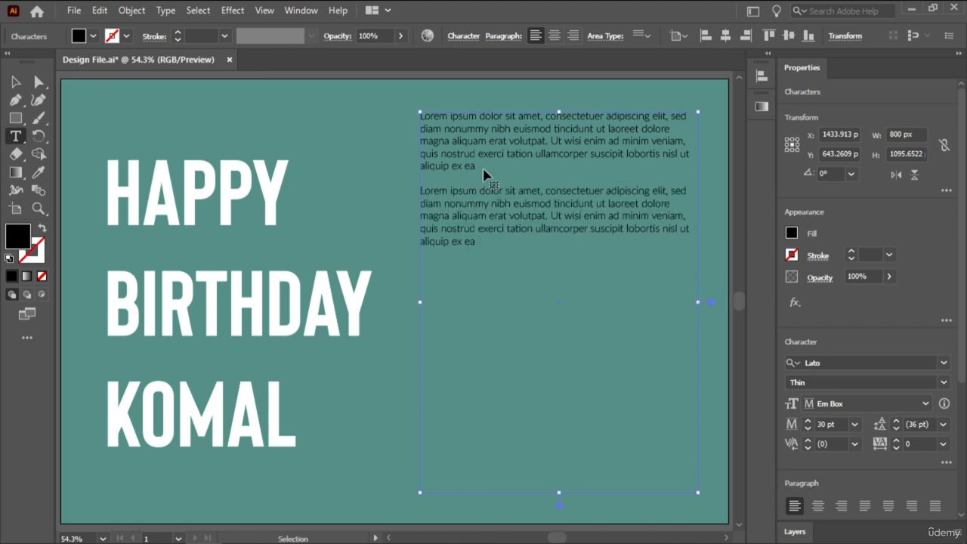
pyautogui.hotkey('ctrl', 'v')
pyautogui.hotkey('ctrl', 'v')
pyautogui.hotkey('ctrl', 'v')
pyautogui.hotkey('ctrl', 'v')
pyautogui.hotkey('ctrl', 'v')
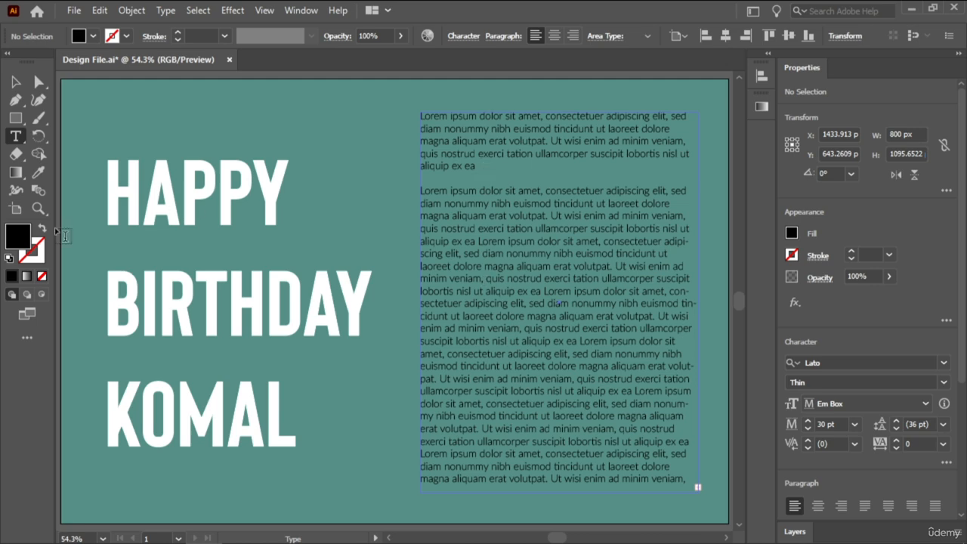
# Try to change the paragraph text's fill to white without selecting its characters.
pyautogui.doubleClick(25, 243)
pyautogui.click(539, 219)
pyautogui.write('ffffff')
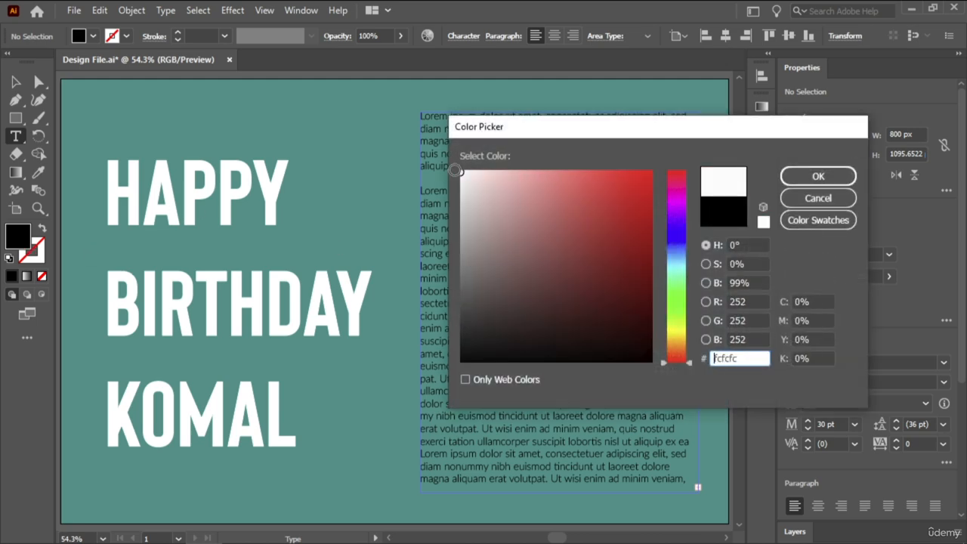
pyautogui.click(797, 175)
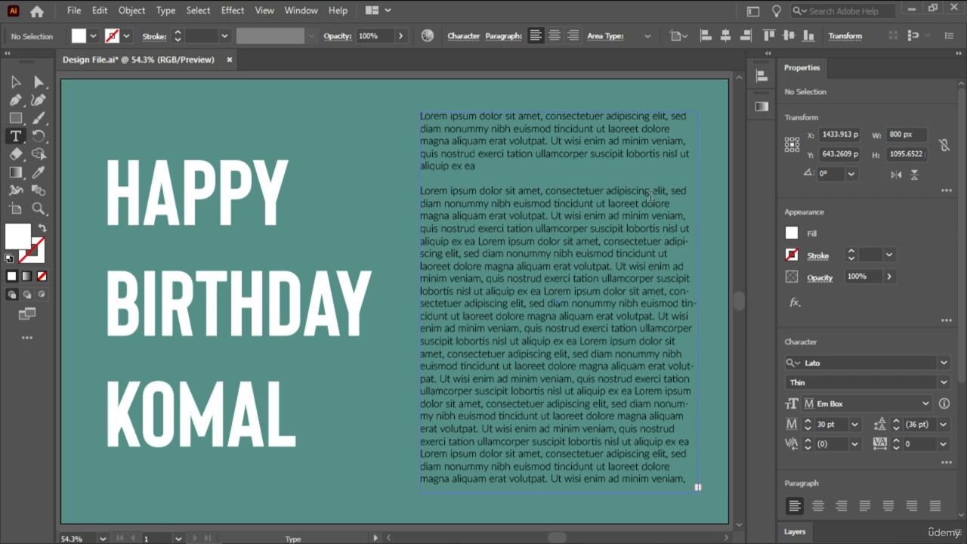
# Select all the text in the paragraph frame, fill it with white (#ffffff), and deselect the frame.
pyautogui.click(485, 249)
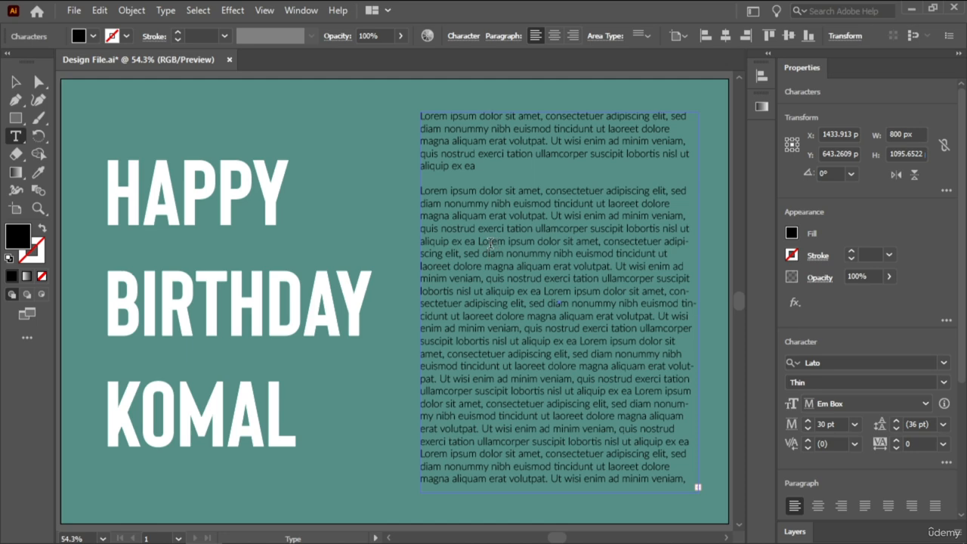
pyautogui.press('Escape')
pyautogui.doubleClick(489, 250)
pyautogui.hotkey('ctrl', 'a')
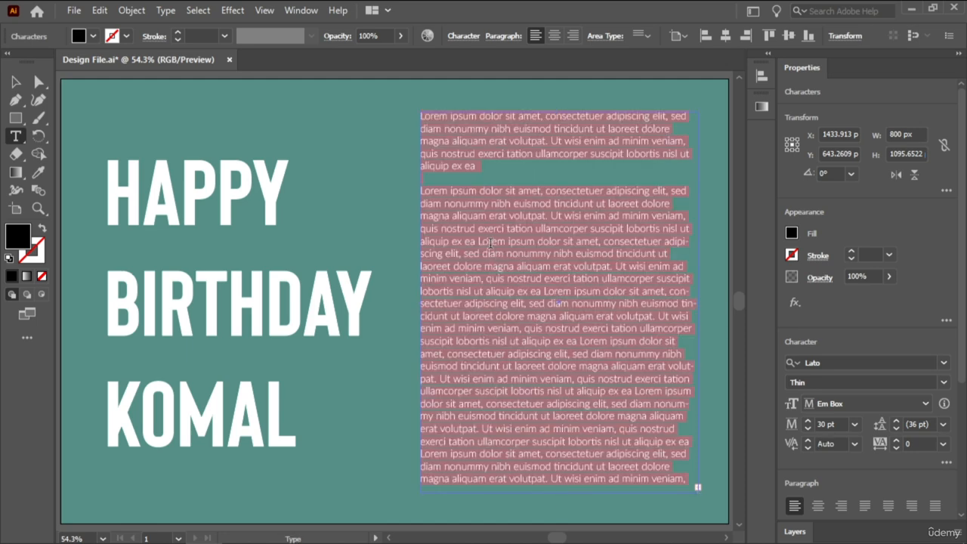
pyautogui.doubleClick(21, 232)
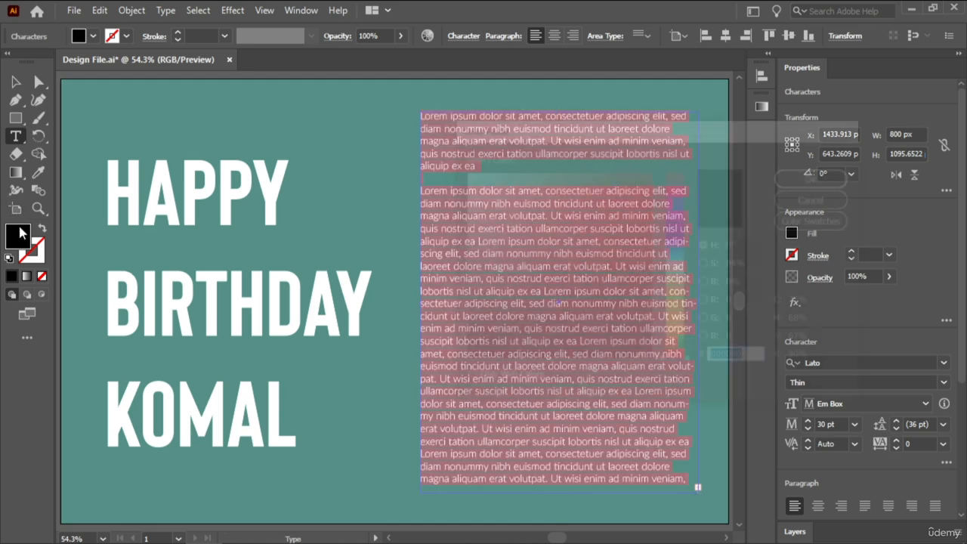
pyautogui.write('ffffff')
pyautogui.click(812, 176)
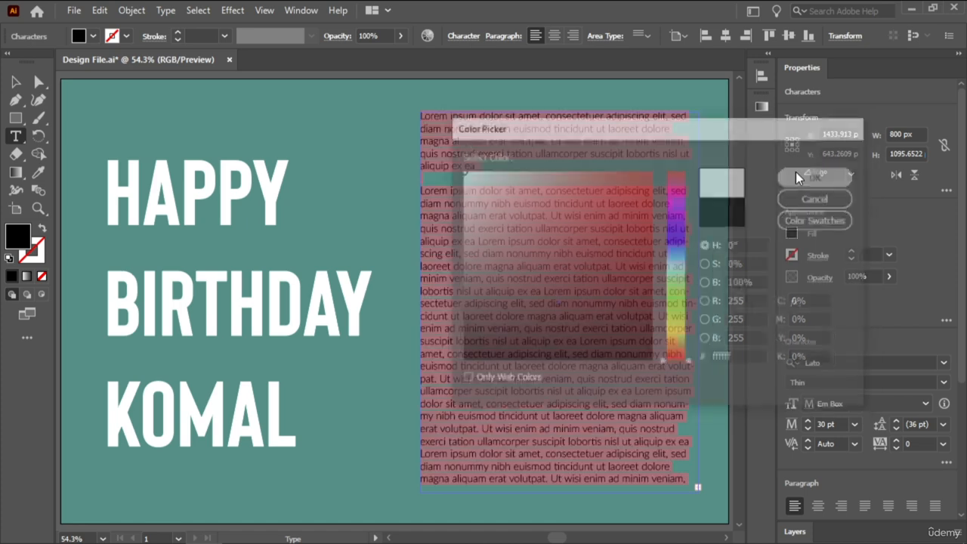
pyautogui.press('Escape')
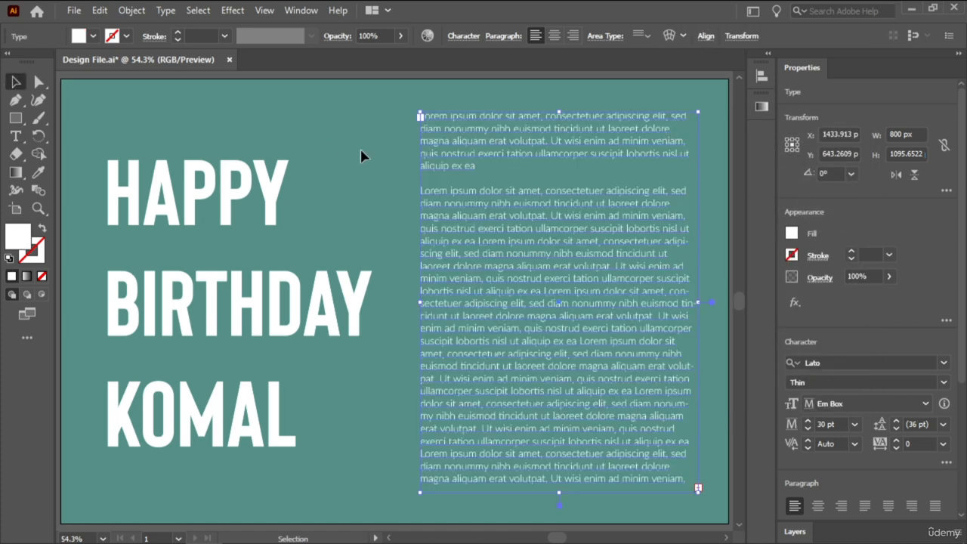
pyautogui.click(361, 150)
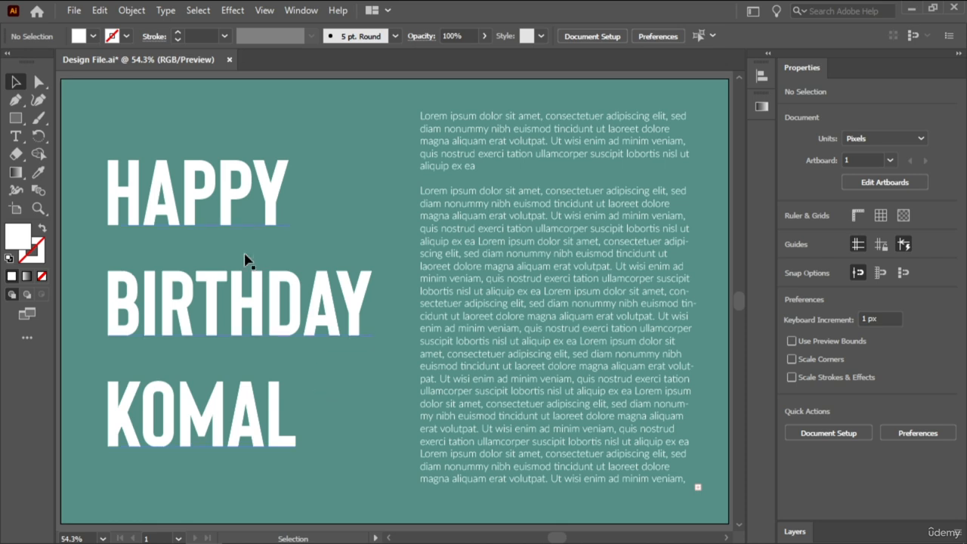
# Try right alignment on the HAPPY line alone, and return that line to left alignment.
pyautogui.click(15, 134)
pyautogui.click(16, 81)
pyautogui.press('t')
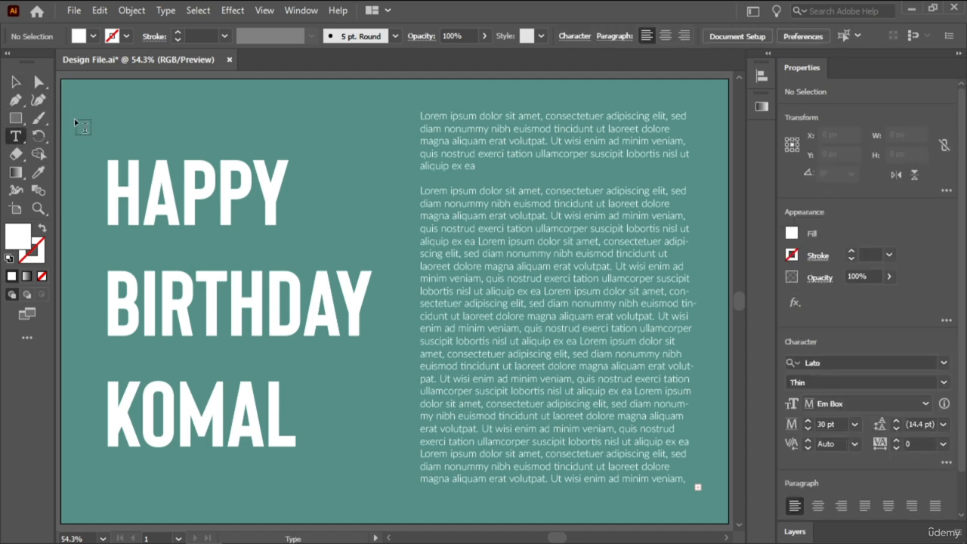
pyautogui.click(206, 202)
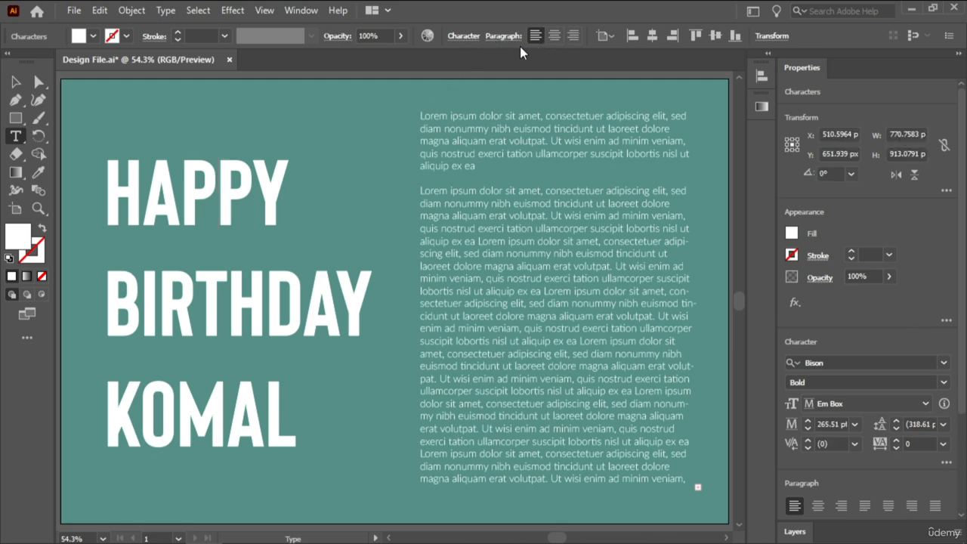
pyautogui.scroll(-3, 907, 312)
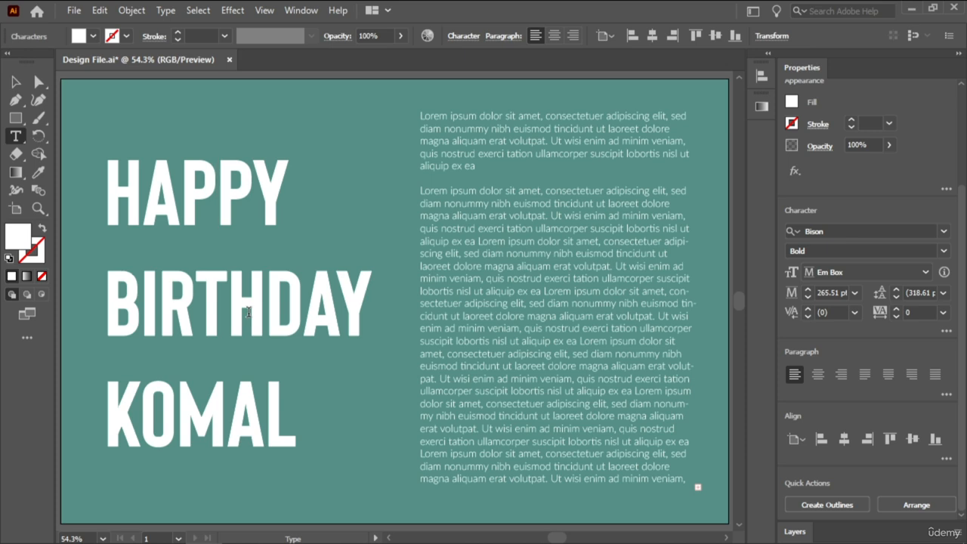
pyautogui.click(844, 374)
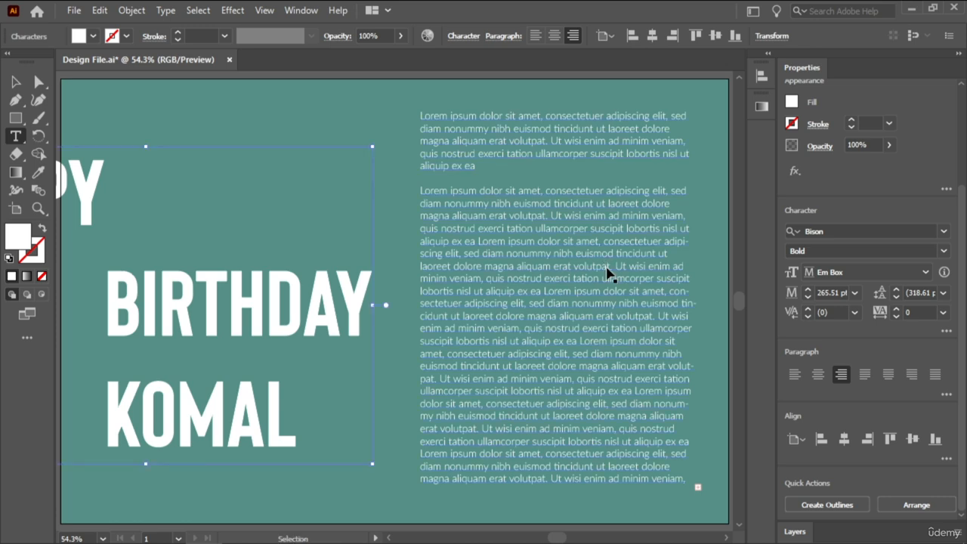
pyautogui.hotkey('ctrl', 'shift', 'l')
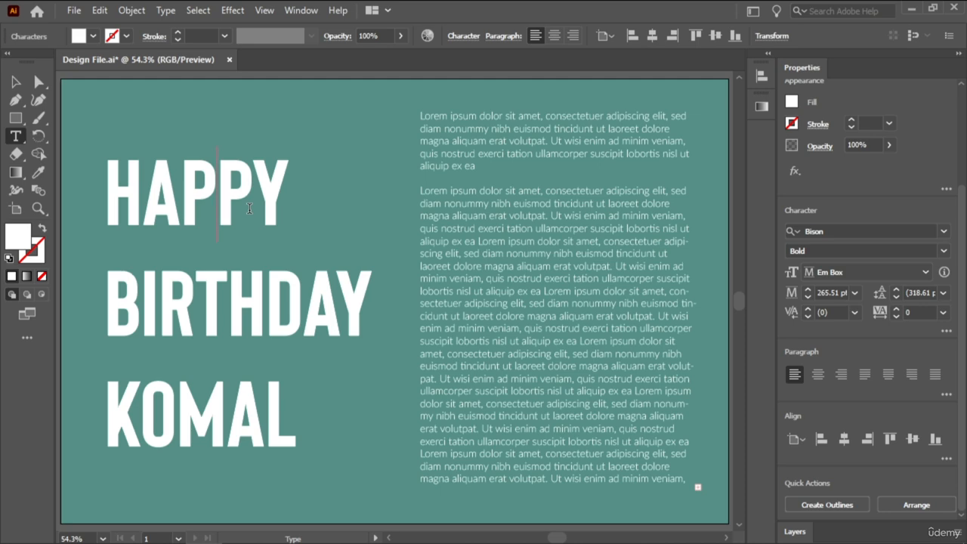
# Right-align all three greeting lines and move the greeting back onto the artboard, beside the paragraph text.
pyautogui.press('Escape')
pyautogui.doubleClick(250, 215)
pyautogui.hotkey('ctrl', 'a')
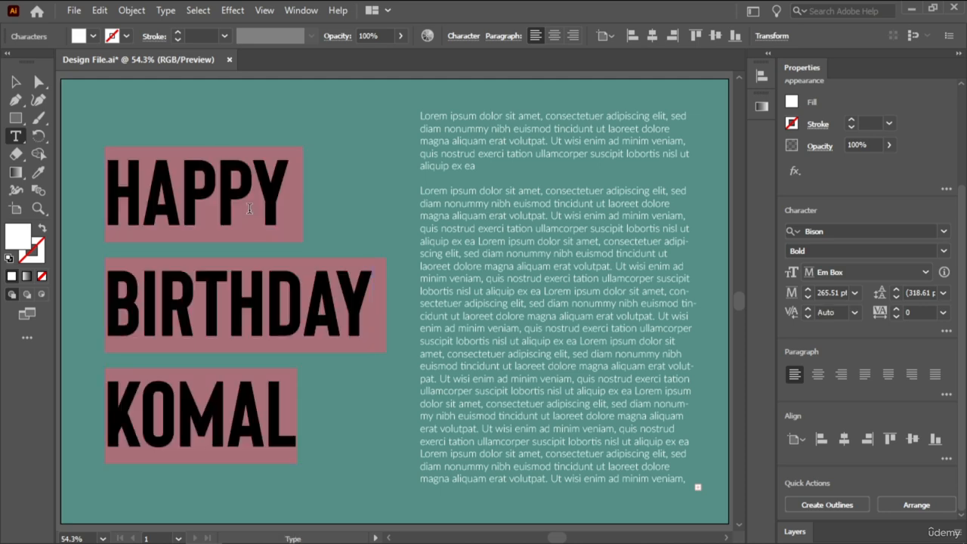
pyautogui.click(841, 375)
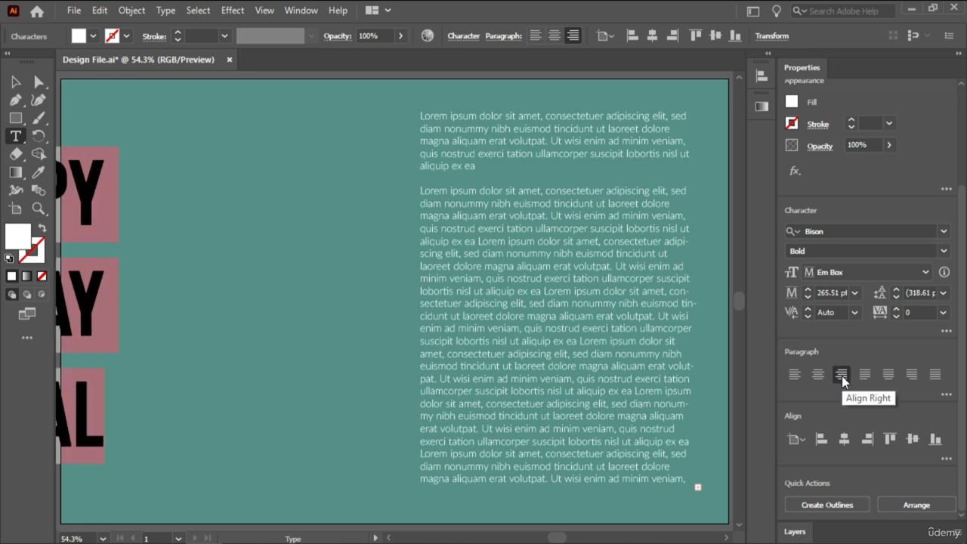
pyautogui.click(15, 82)
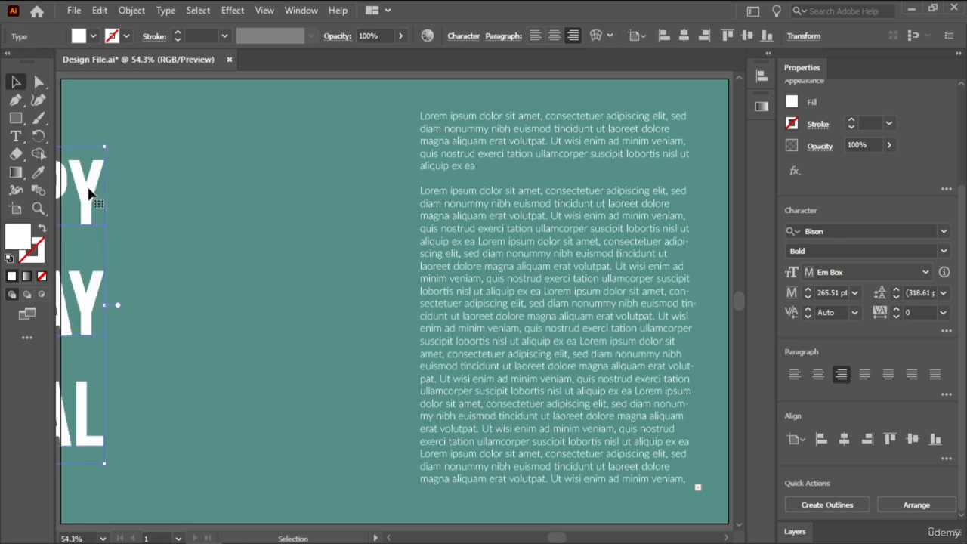
pyautogui.moveTo(89, 194); pyautogui.dragTo(346, 179)
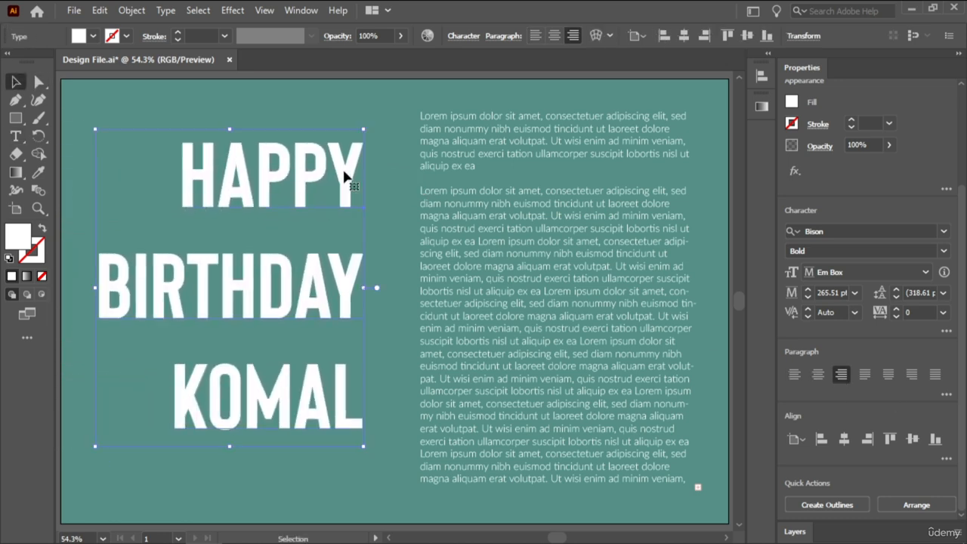
# Centre-align all three greeting lines and move the greeting back to the artboard's left half, clear of the paragraph text.
pyautogui.press('t')
pyautogui.click(306, 178)
pyautogui.hotkey('ctrl', 'a')
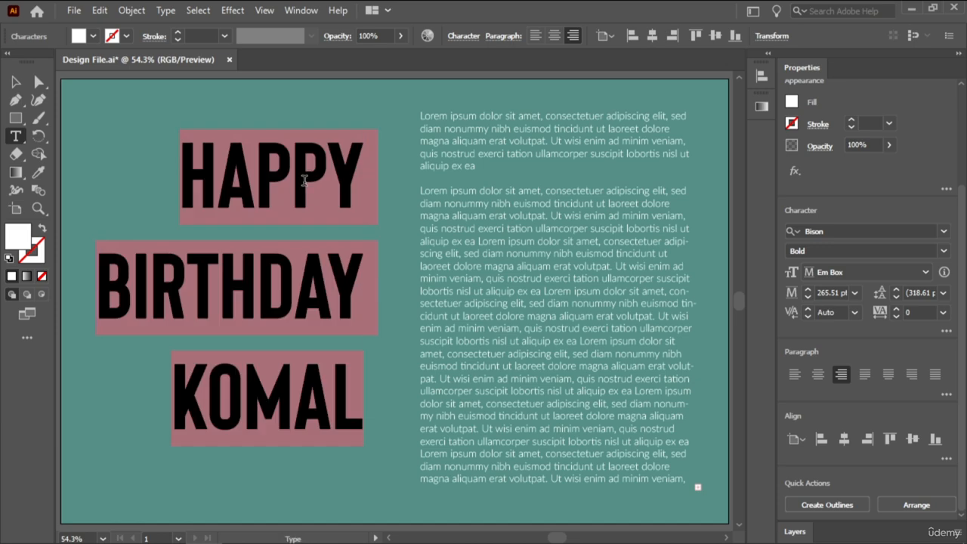
pyautogui.click(817, 374)
pyautogui.press('Escape')
pyautogui.moveTo(321, 199); pyautogui.dragTo(201, 205)
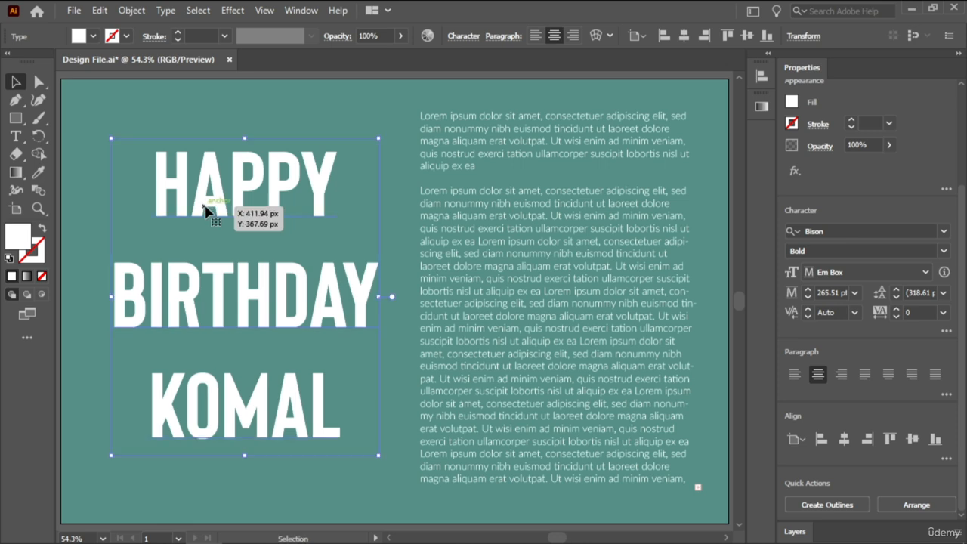